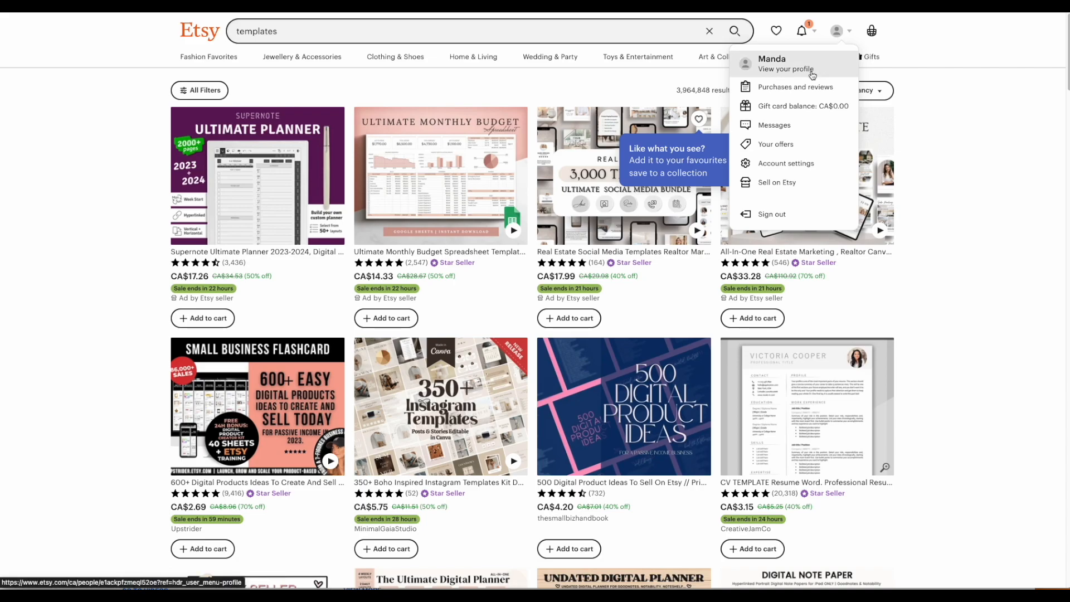
Step: View the account's public profile page and continue to the Sell on Etsy page
left_click(773, 65)
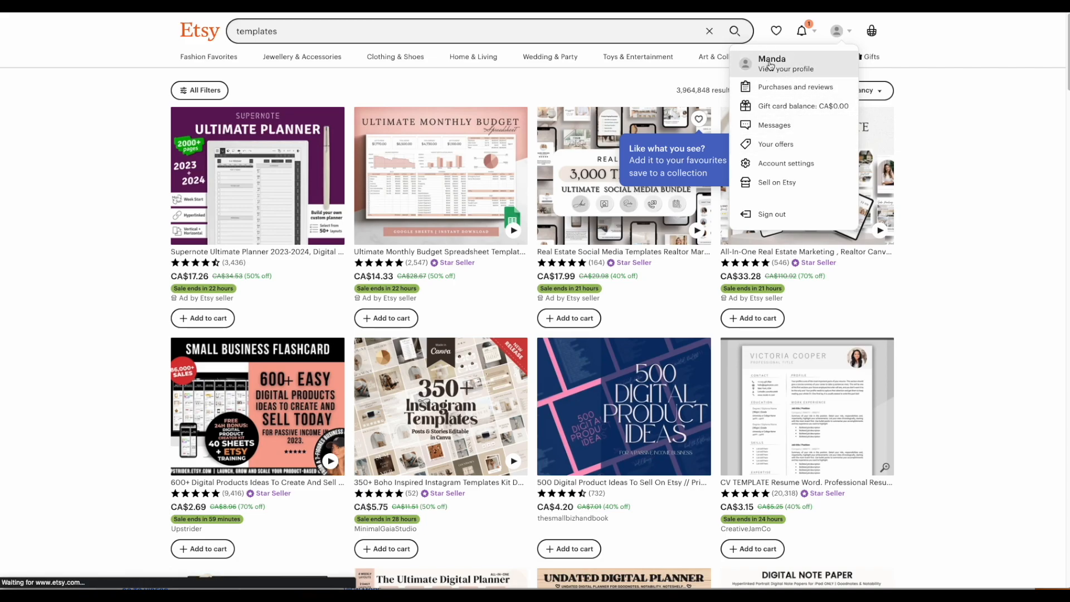
left_click(379, 113)
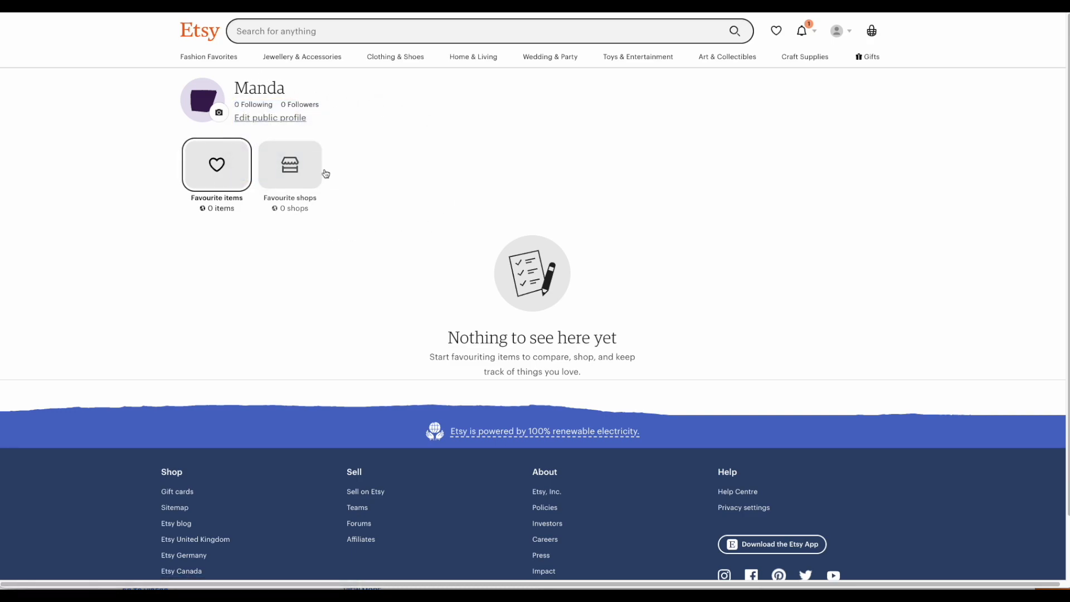
left_click(841, 30)
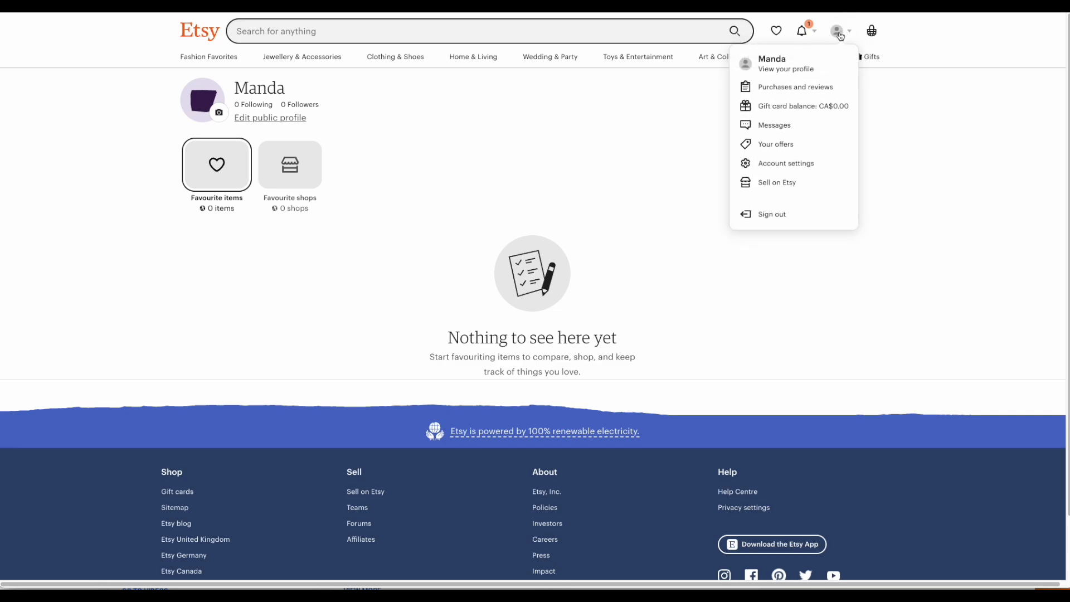
left_click(778, 186)
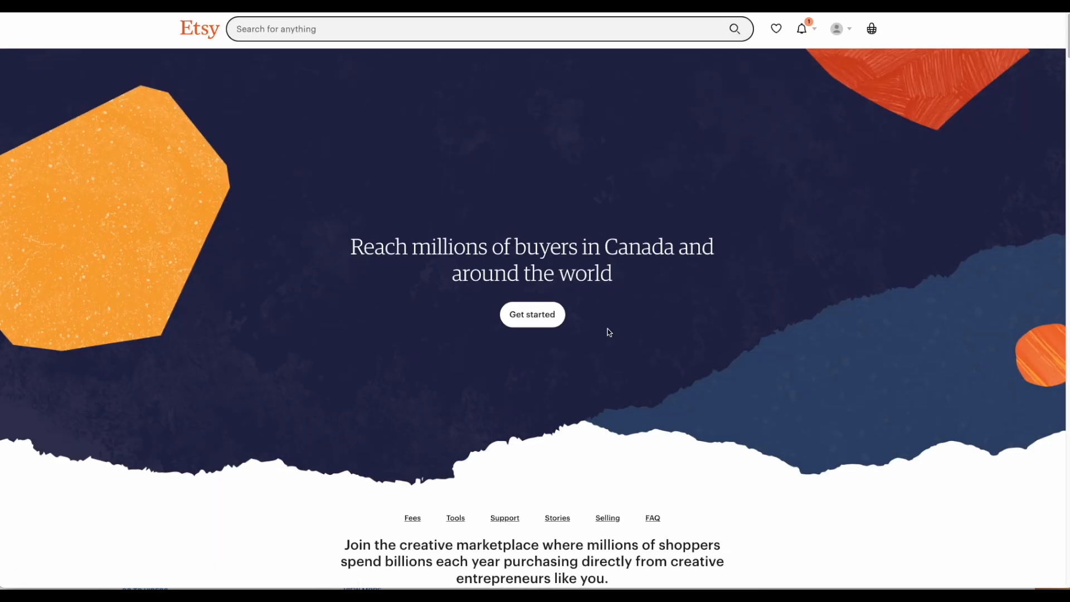
Step: Look over the seller information page and start opening an Etsy shop
scroll(668, 325, "down", 5)
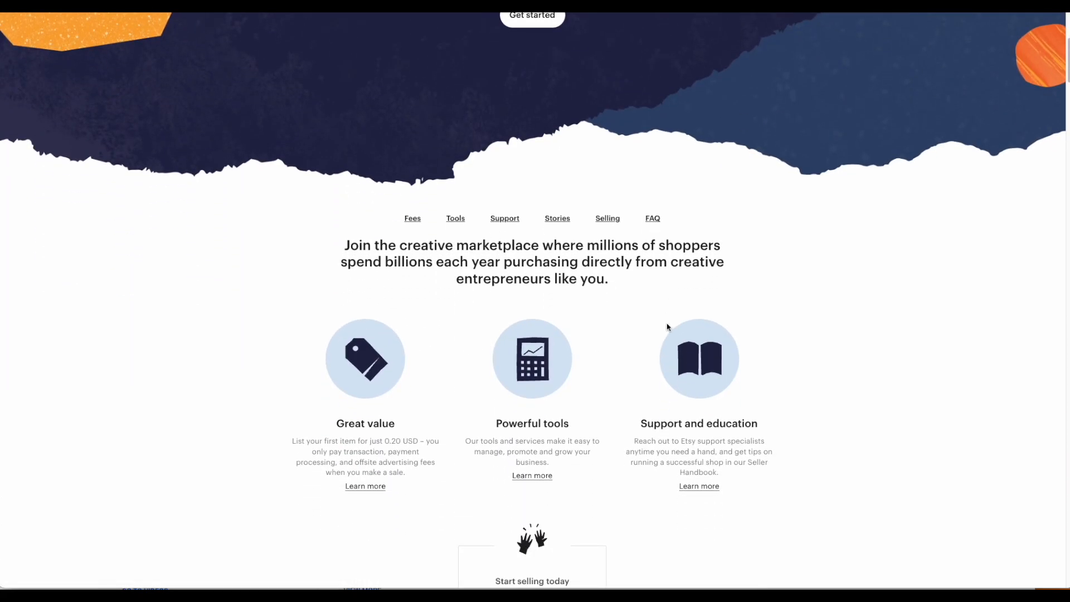
scroll(667, 327, "down", 3)
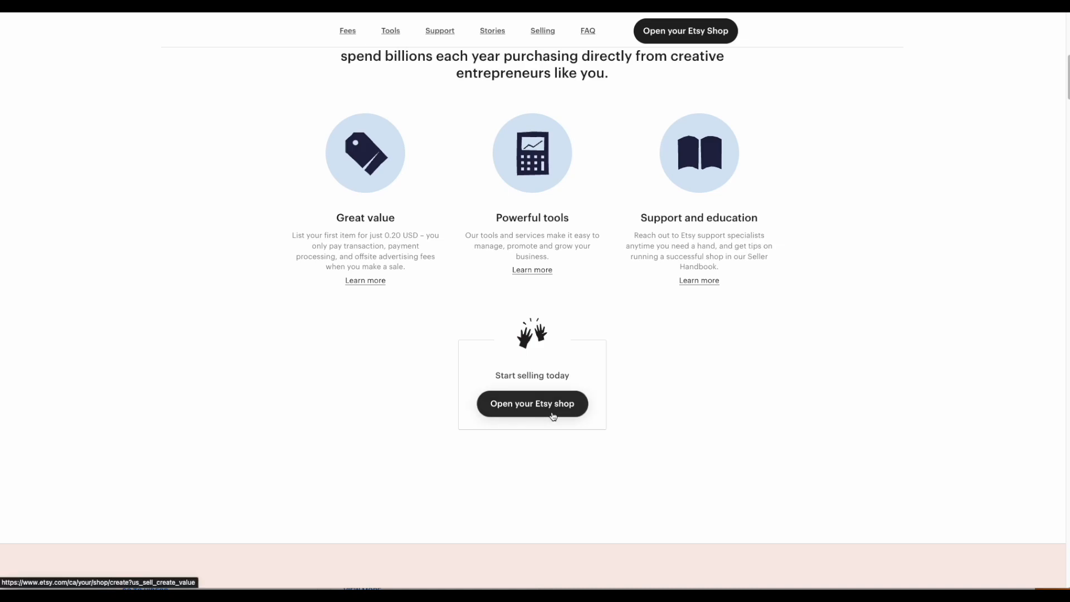
scroll(587, 489, "up", 2)
left_click(569, 501)
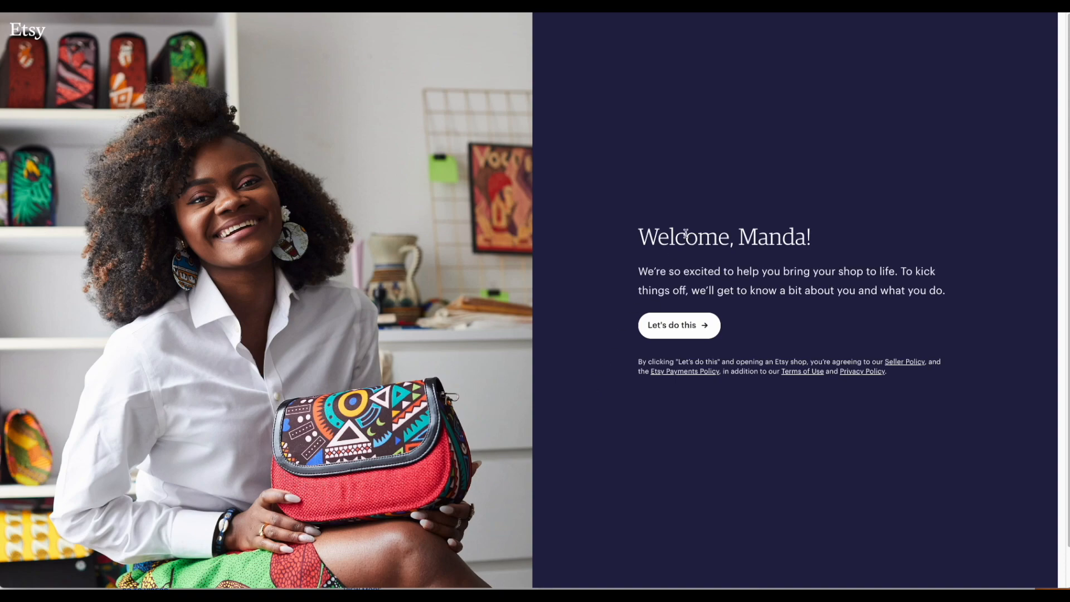
Step: Begin the seller onboarding and skip both the question about what brings you to Etsy and the one about help topics
left_click(689, 327)
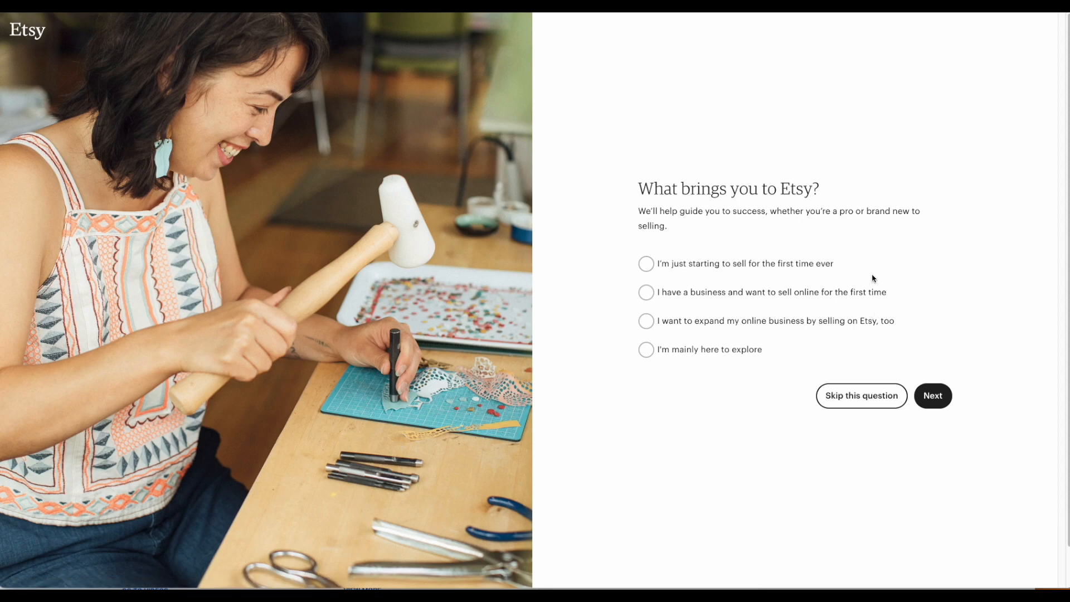
left_click(873, 278)
left_click(885, 404)
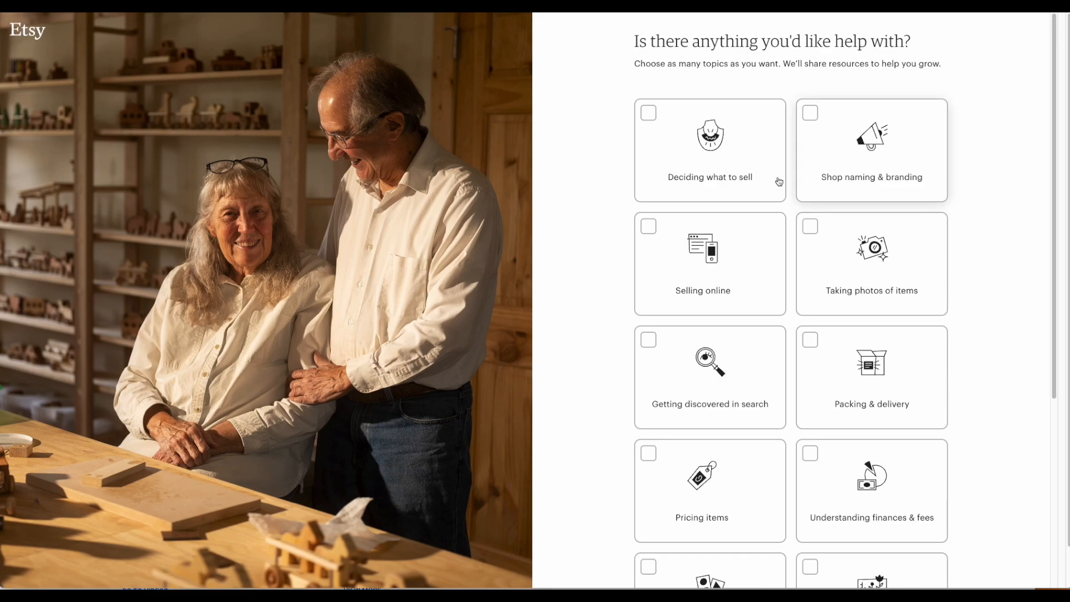
scroll(954, 404, "down", 5)
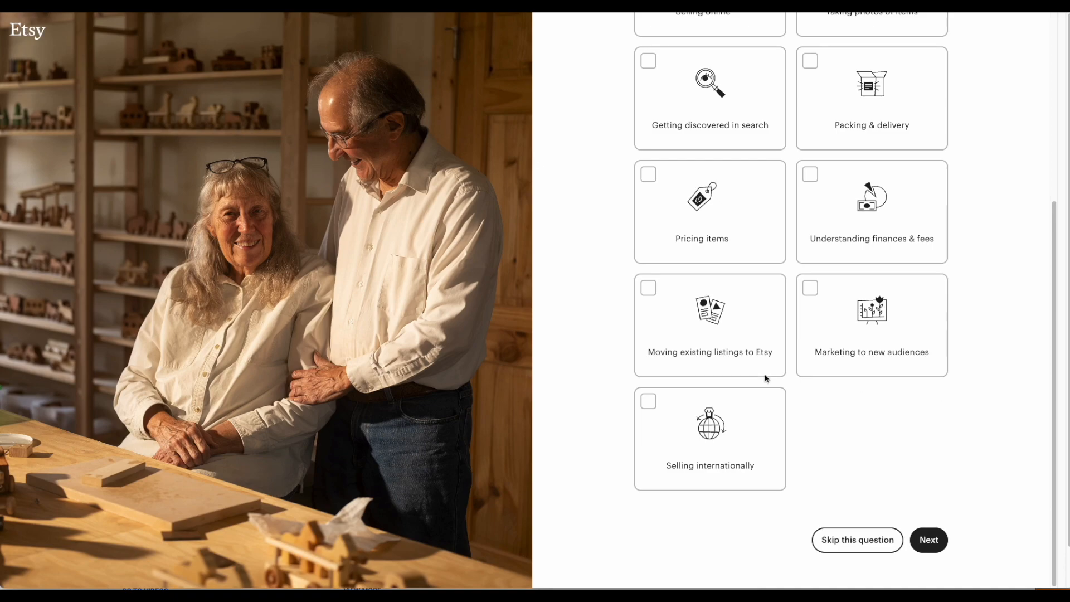
left_click(858, 533)
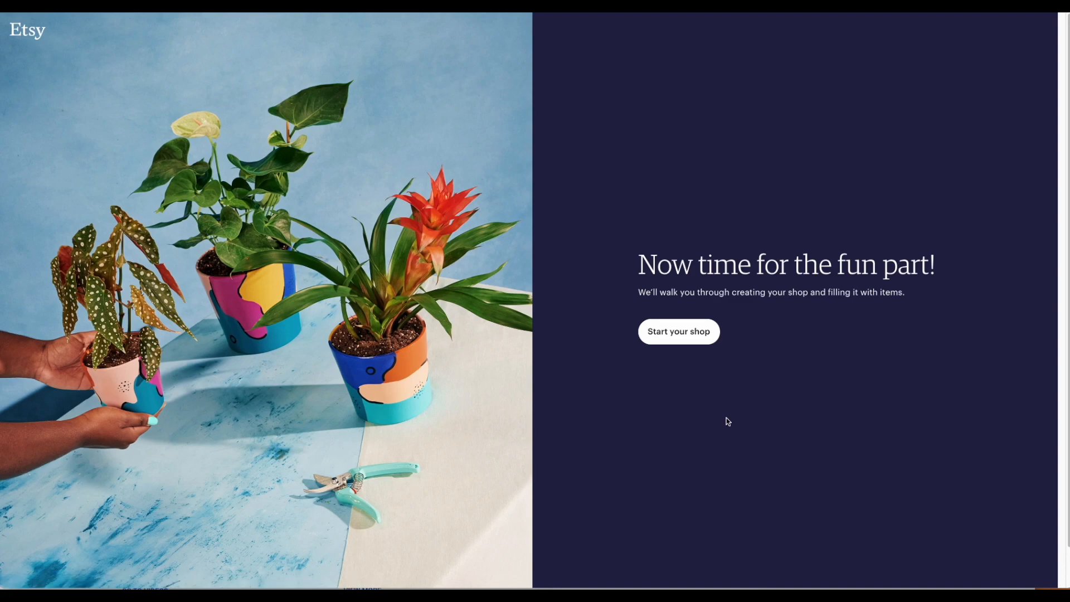
Step: Start the shop setup and set the shop language to English
left_click(703, 341)
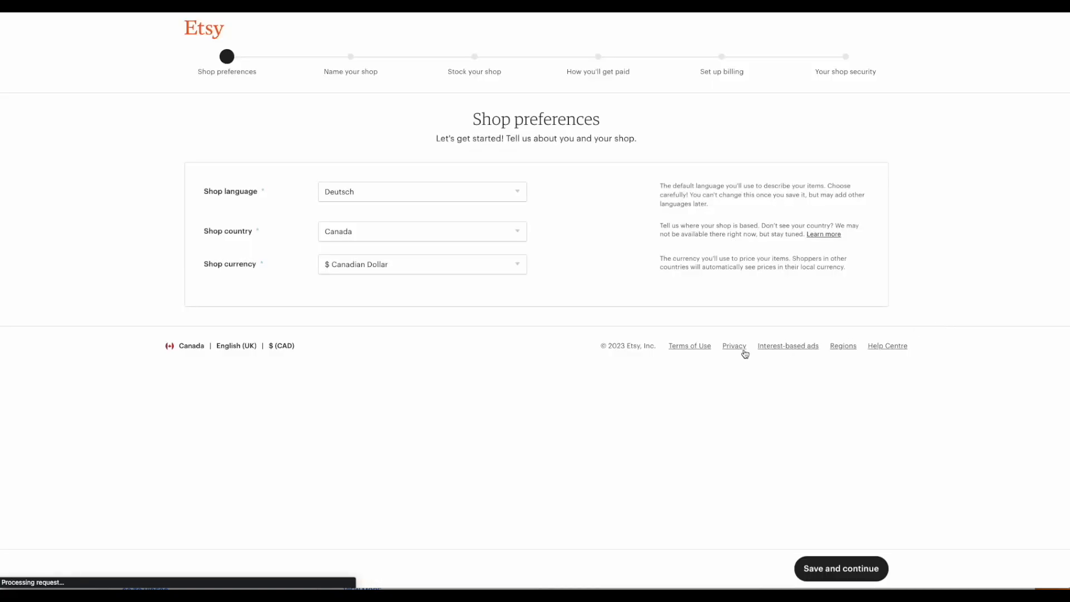
left_click(406, 196)
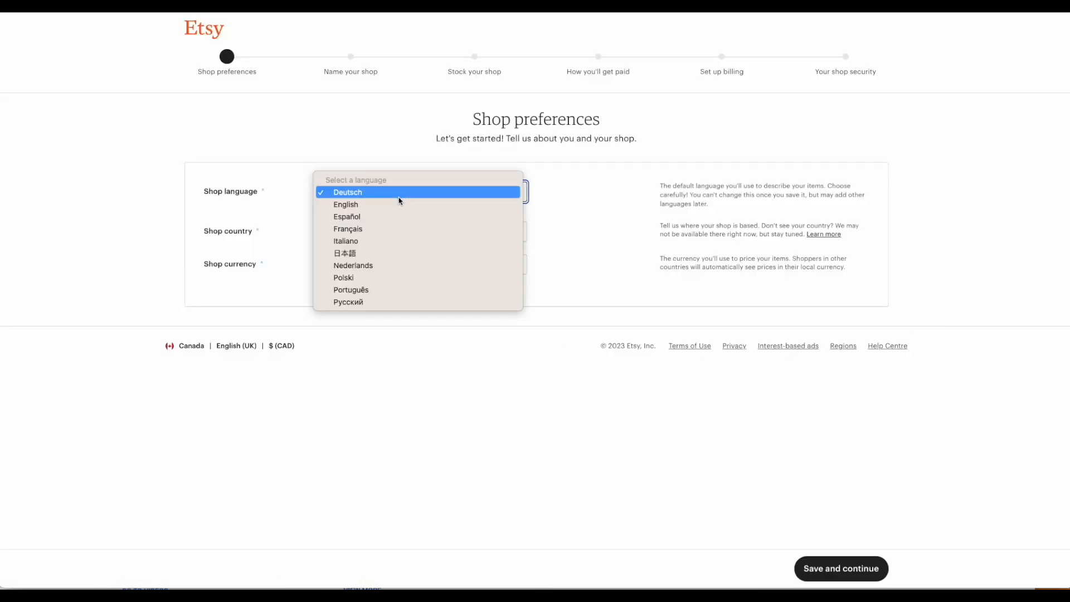
left_click(394, 204)
left_click(325, 205)
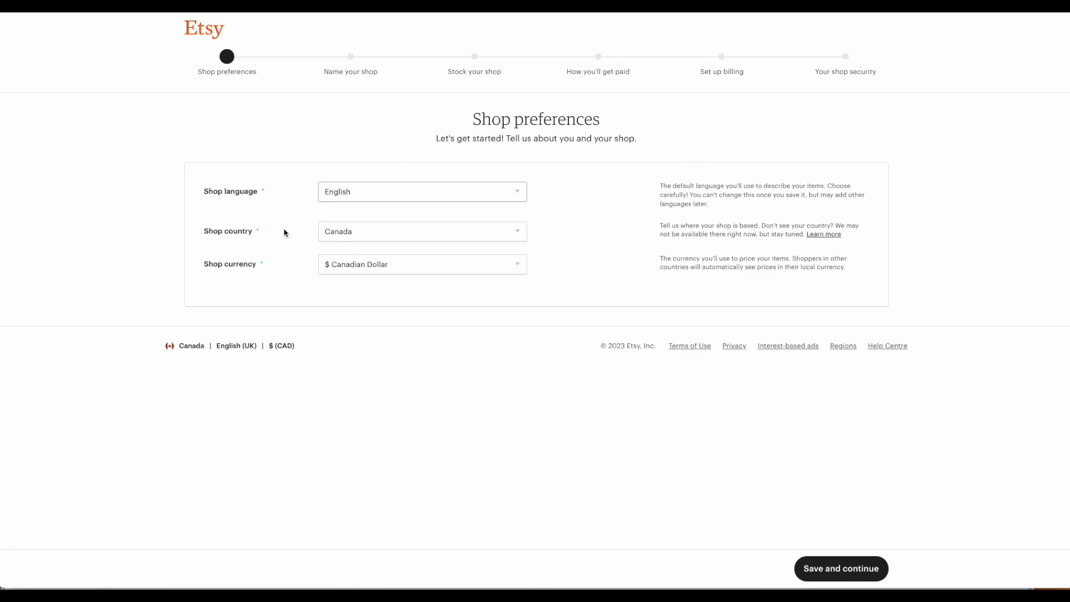
Step: Try United States Dollar as the shop currency and read the notice about conversion fees
left_click(510, 274)
left_click(589, 277)
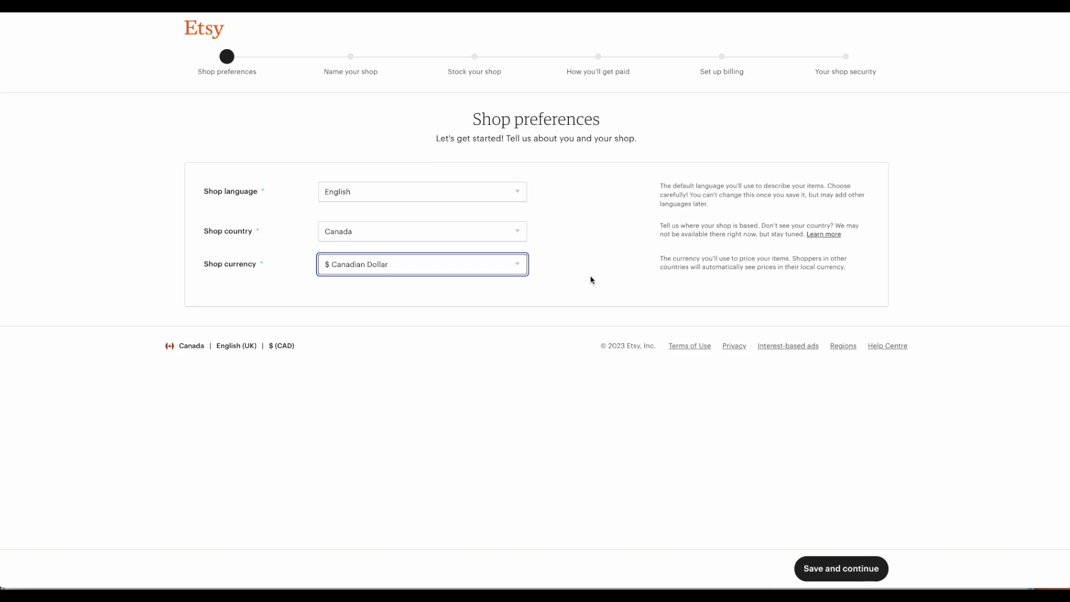
left_click(495, 265)
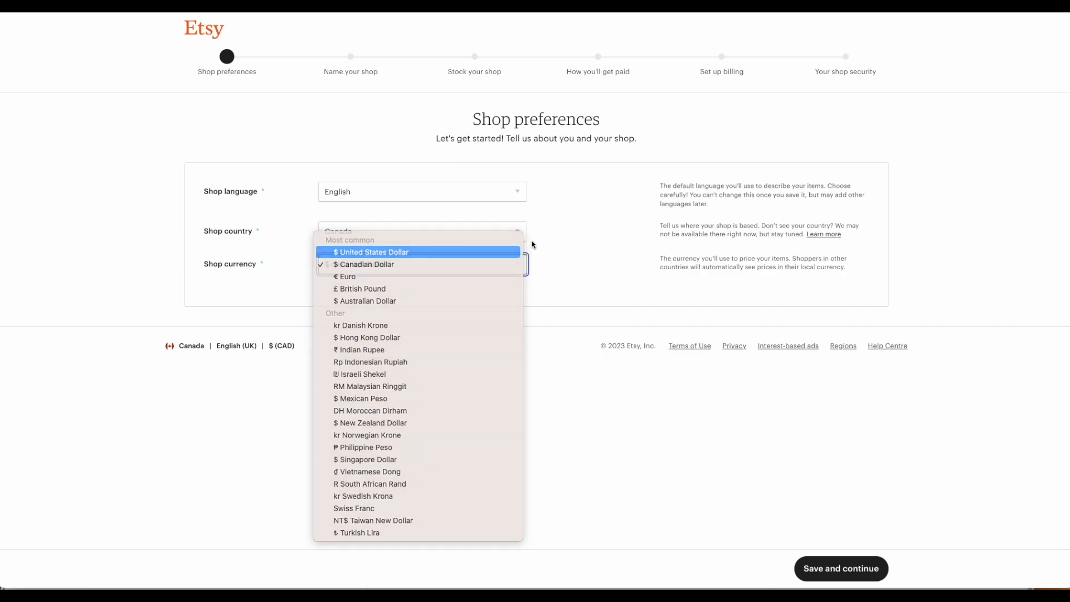
left_click(450, 251)
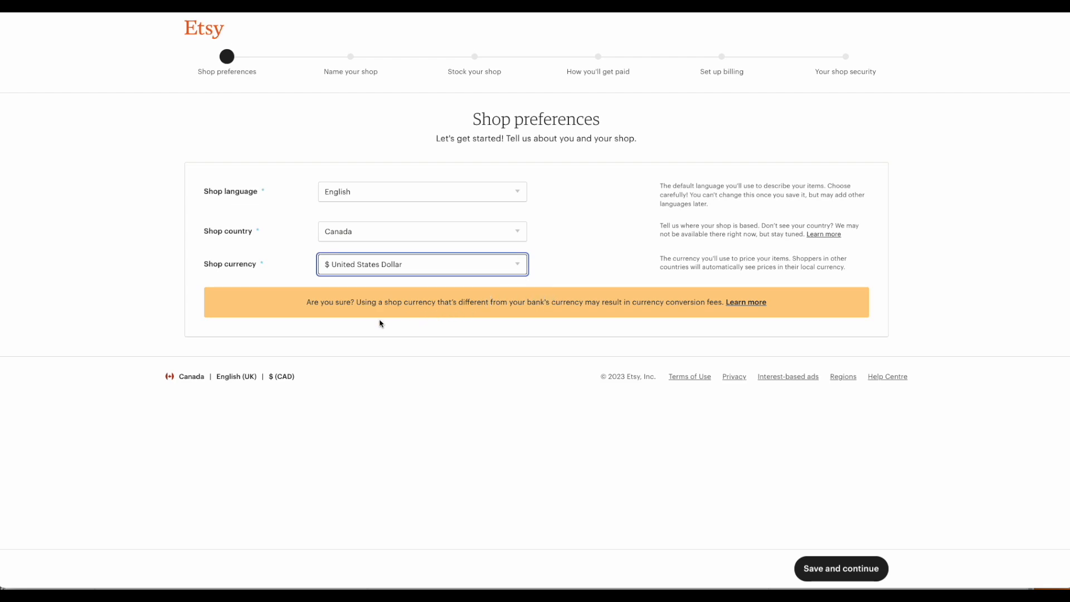
left_click_drag(303, 301, 486, 323)
left_click(490, 323)
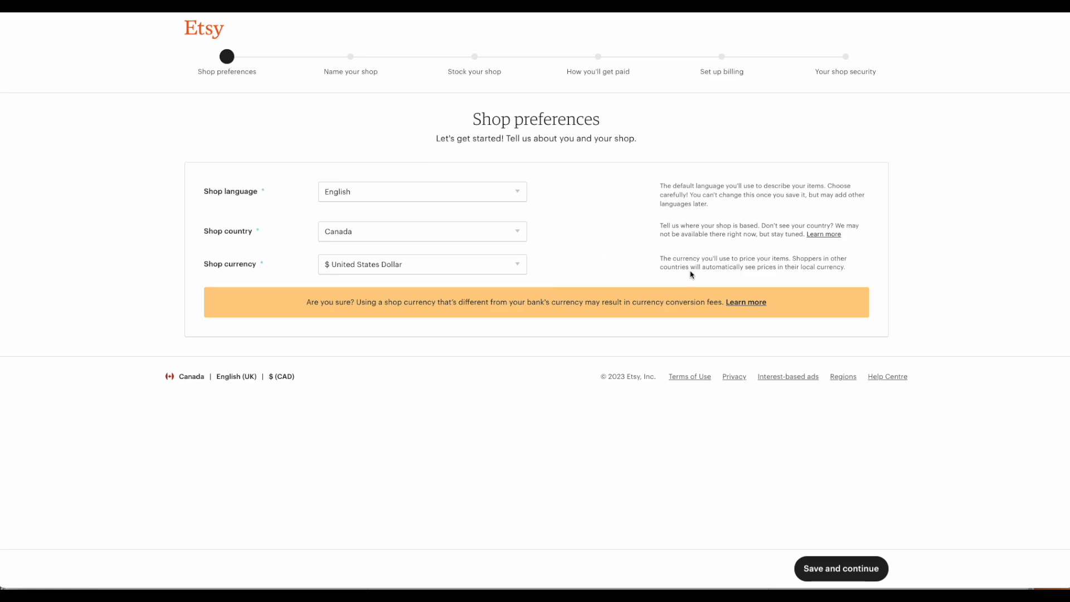
Step: Return the shop currency to Canadian Dollar and highlight the note about prices shown to shoppers in other countries
left_click(467, 268)
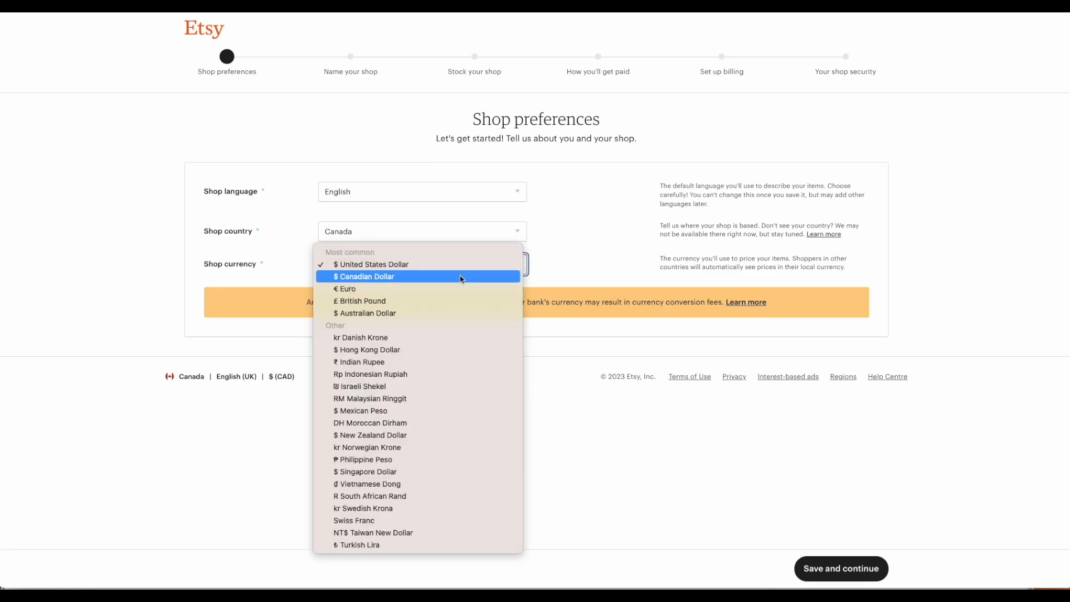
left_click(459, 276)
left_click(600, 263)
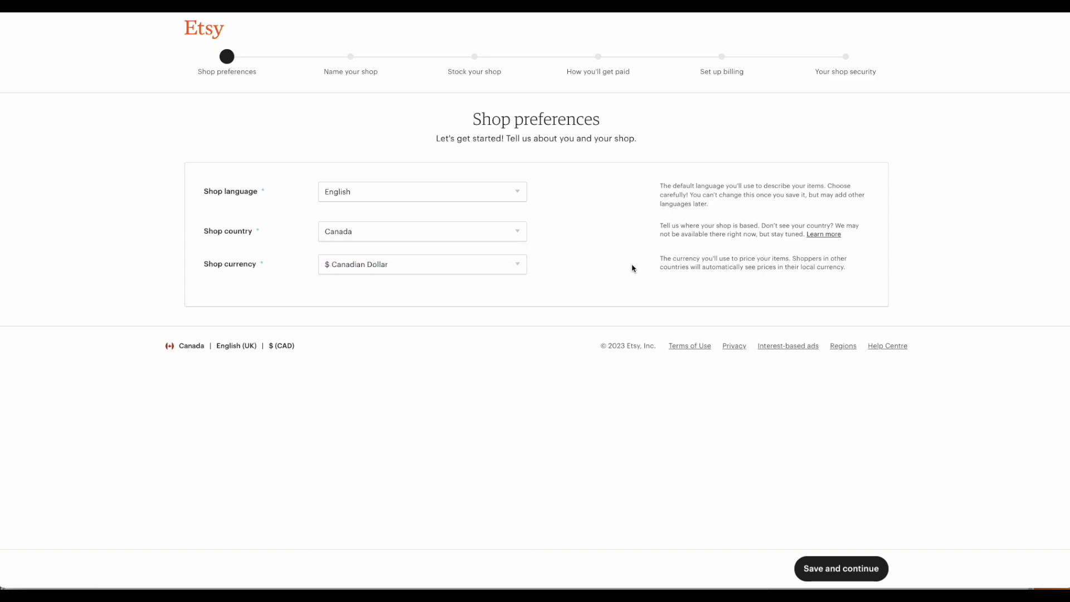
left_click_drag(797, 259, 857, 277)
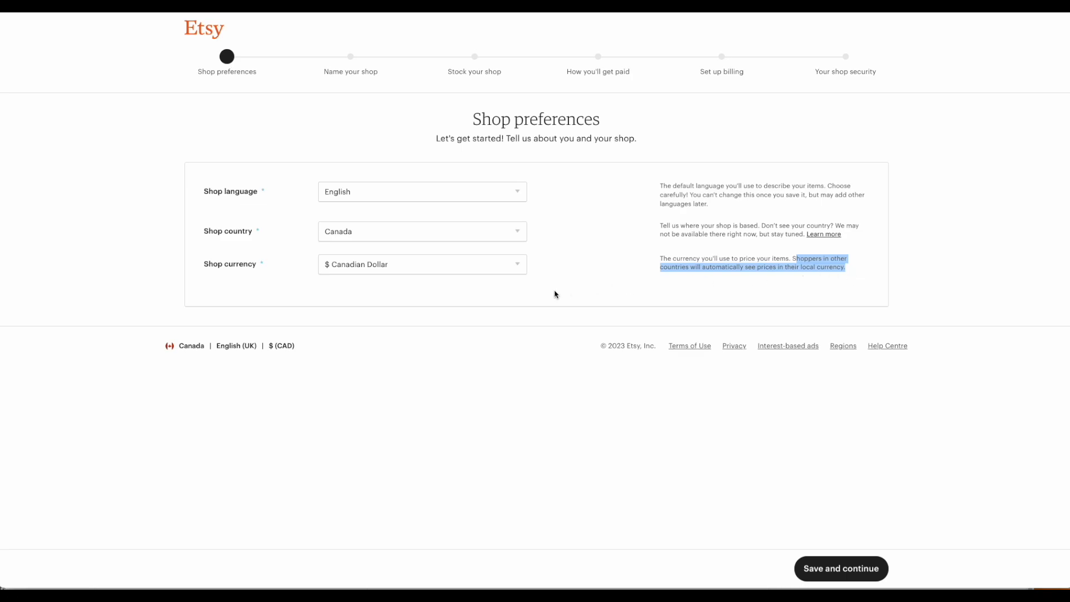
Step: Switch the shop currency to United States Dollar once more
left_click(519, 268)
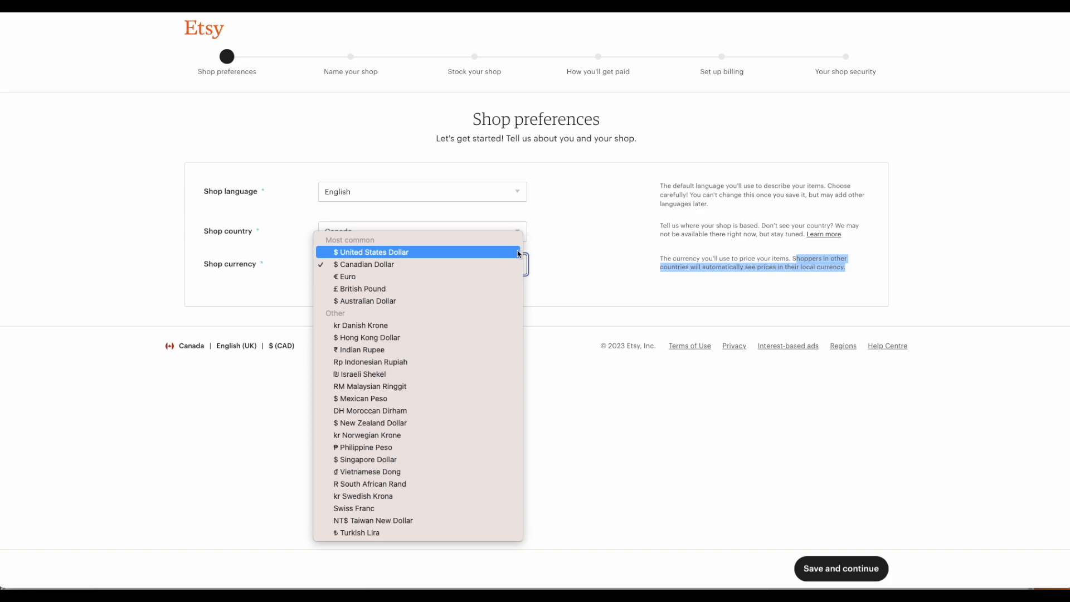
left_click(518, 253)
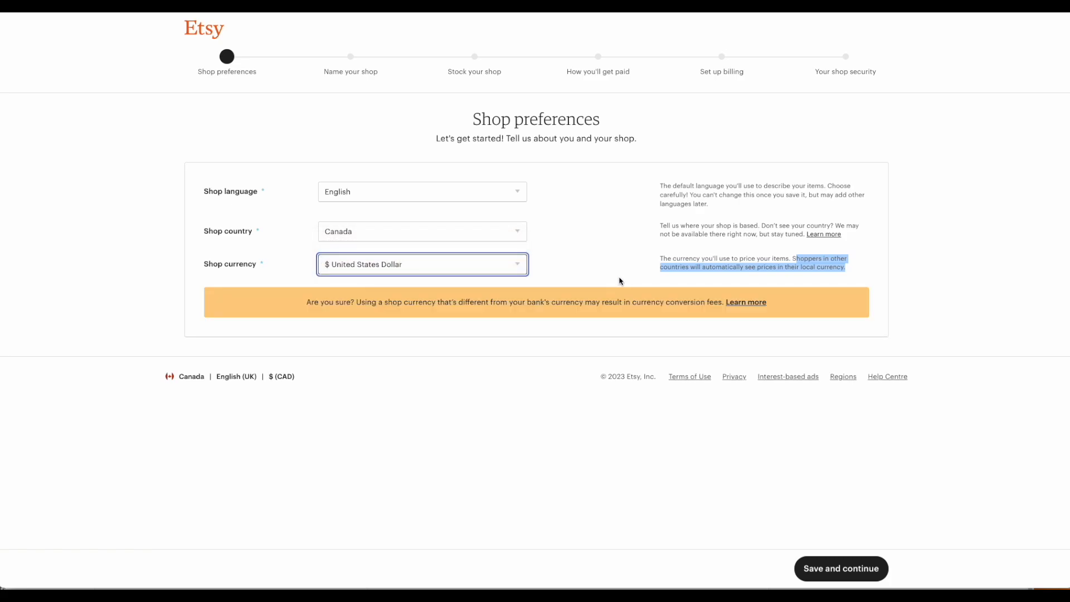
left_click(673, 257)
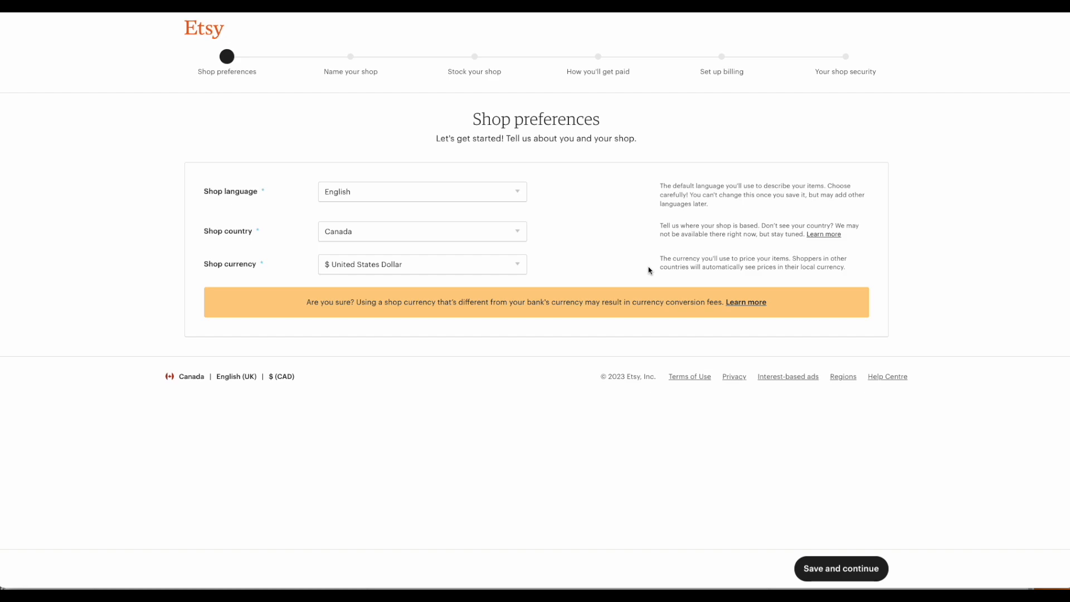
Step: Set the shop currency to Canadian Dollar and save the shop preferences
left_click(503, 271)
left_click(490, 274)
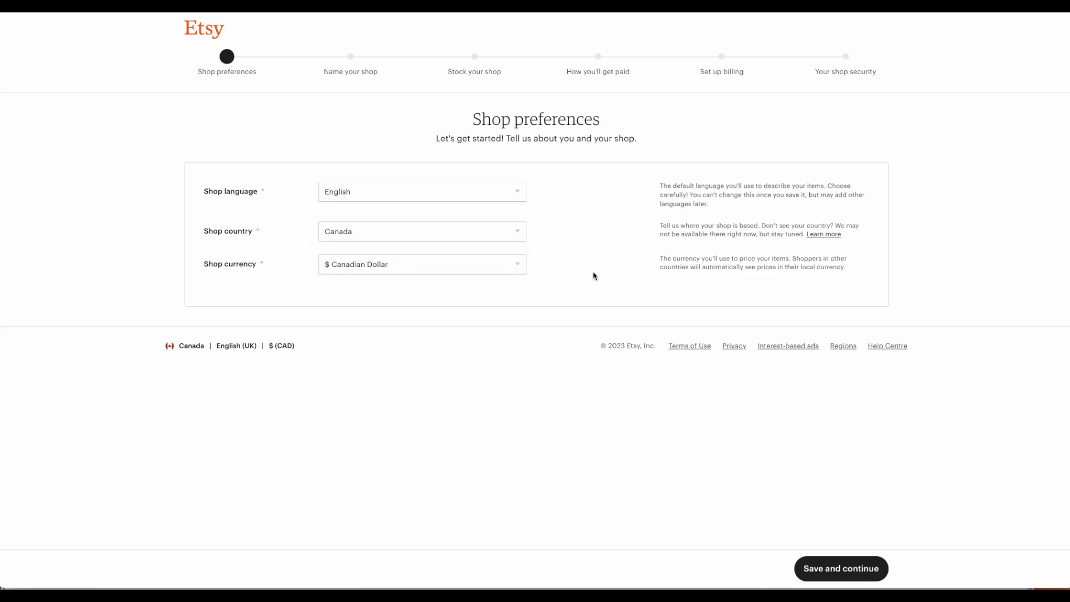
left_click(851, 570)
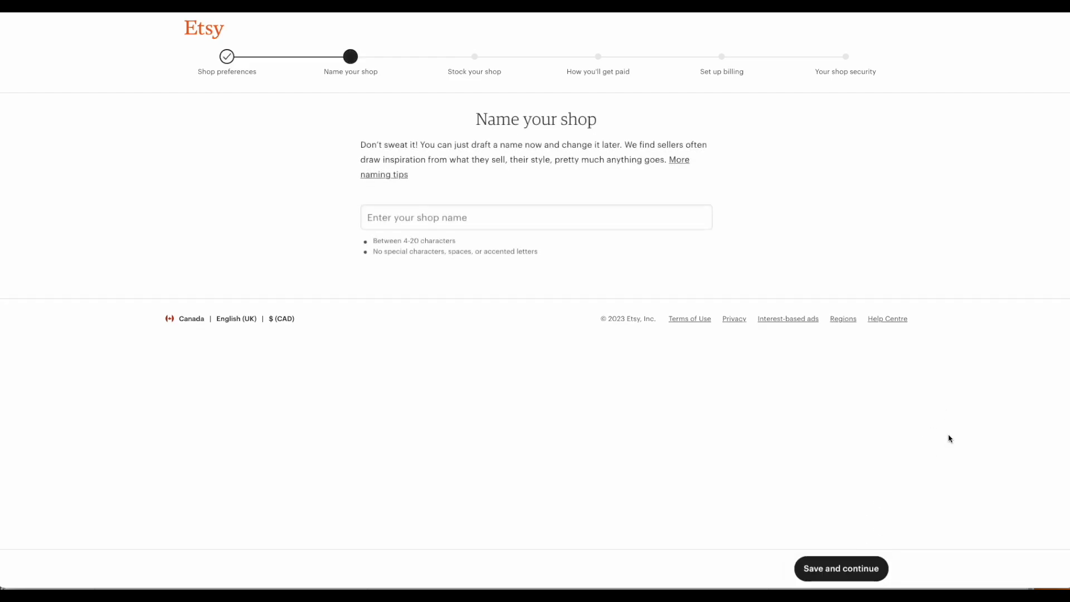
Step: Read the note about drafting a shop name and enter myshopshop as the shop name
left_click(494, 216)
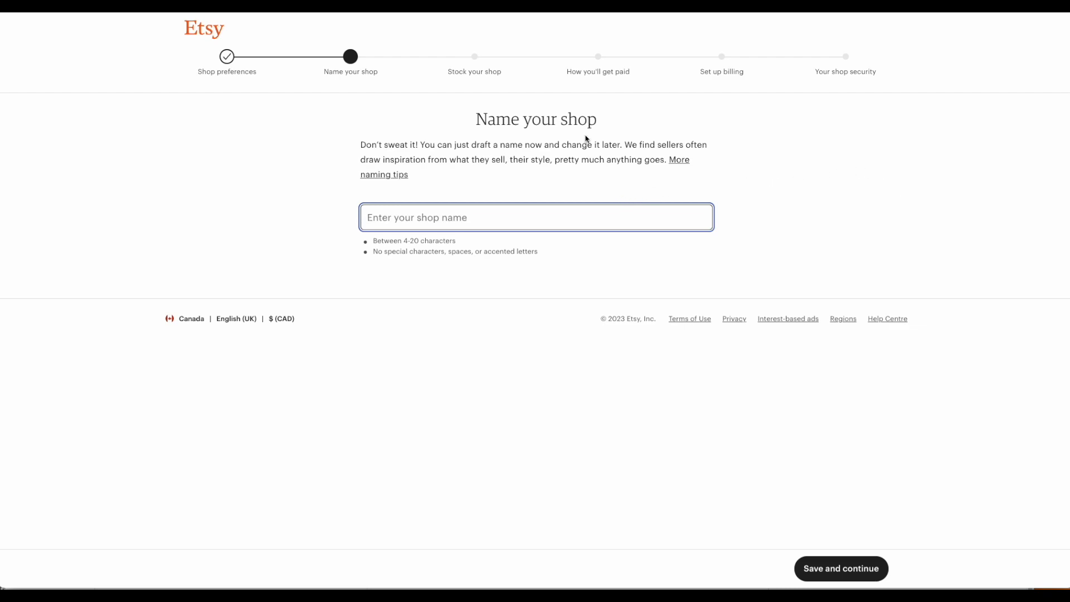
left_click_drag(446, 146, 621, 147)
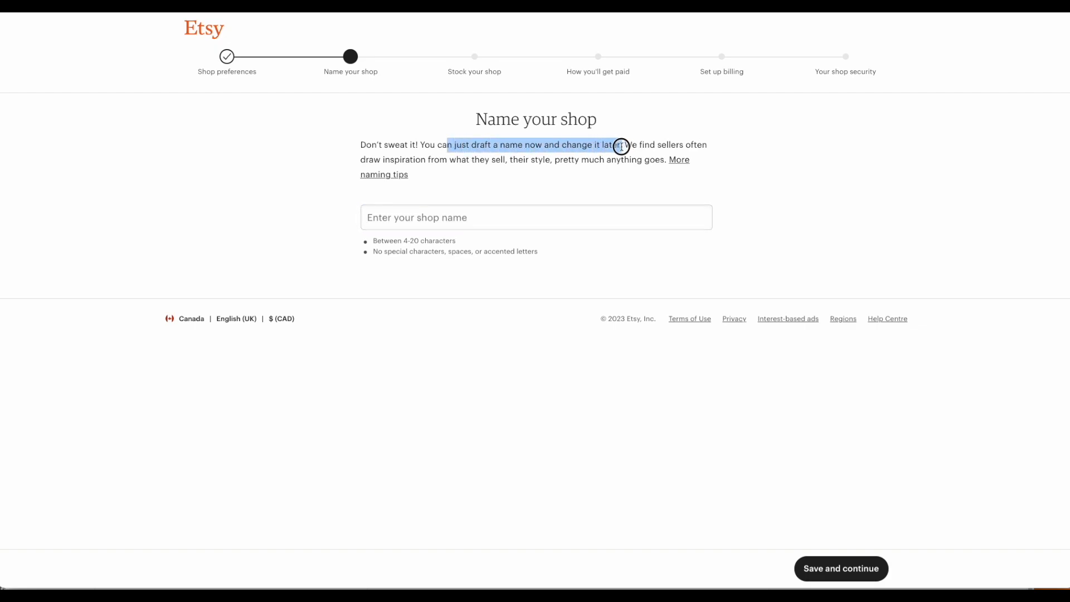
left_click(596, 217)
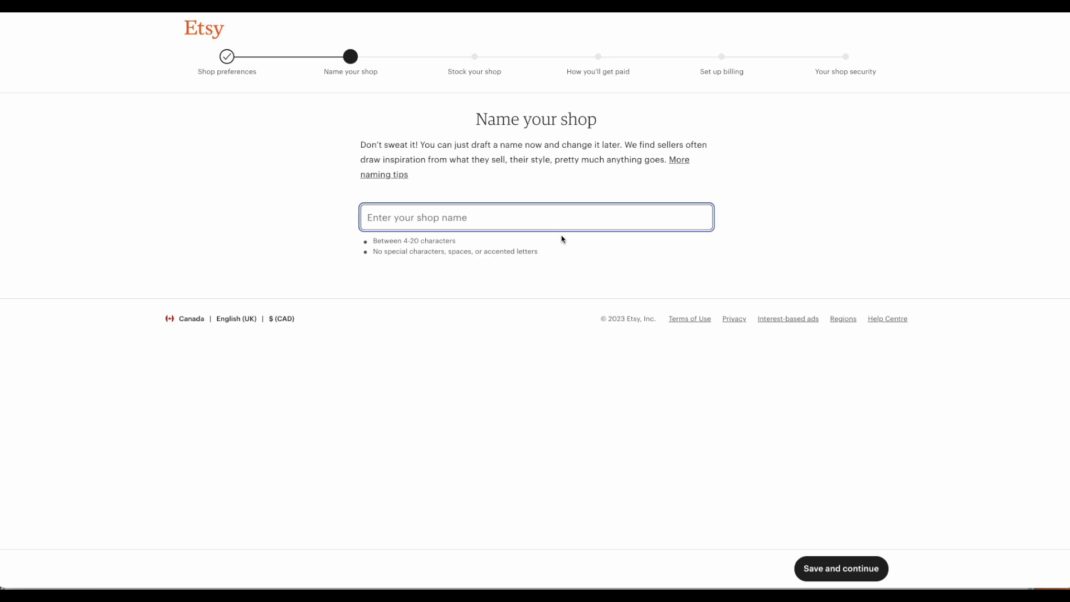
type("myshophop")
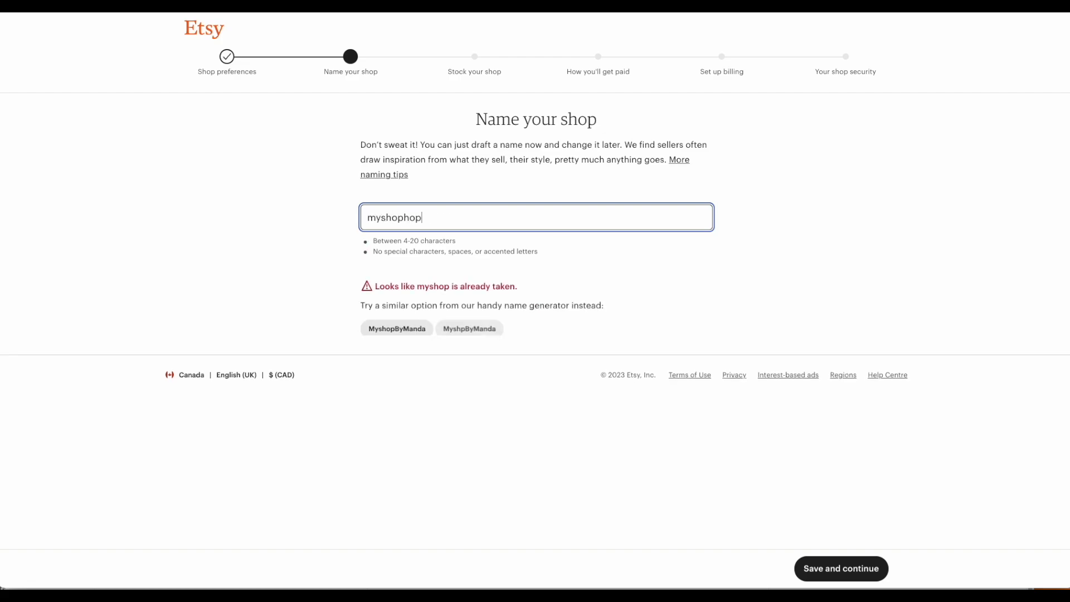
key("BackSpace")
key("BackSpace")
key("BackSpace")
type("shop")
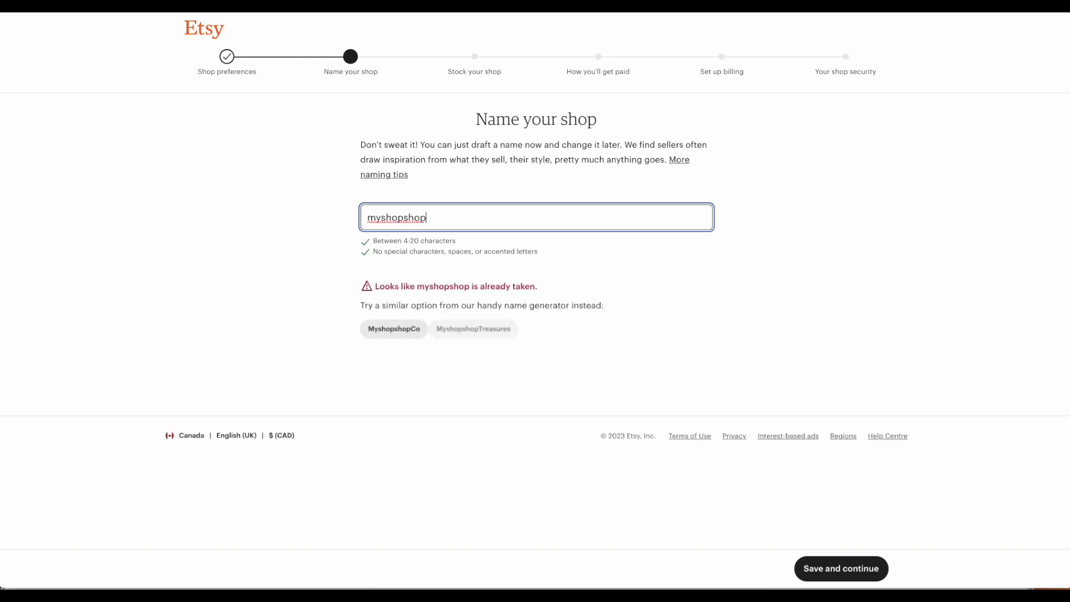
Step: Extend the shop name to myshopshopshopetsy and save it to continue to stocking the shop
type("shop")
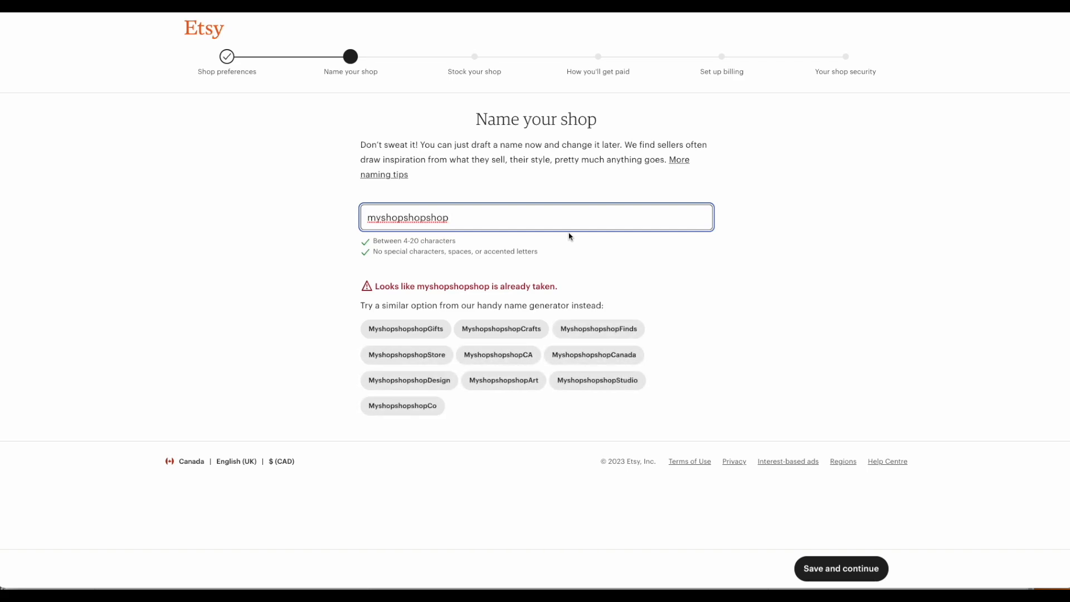
key("BackSpace")
type("petsy")
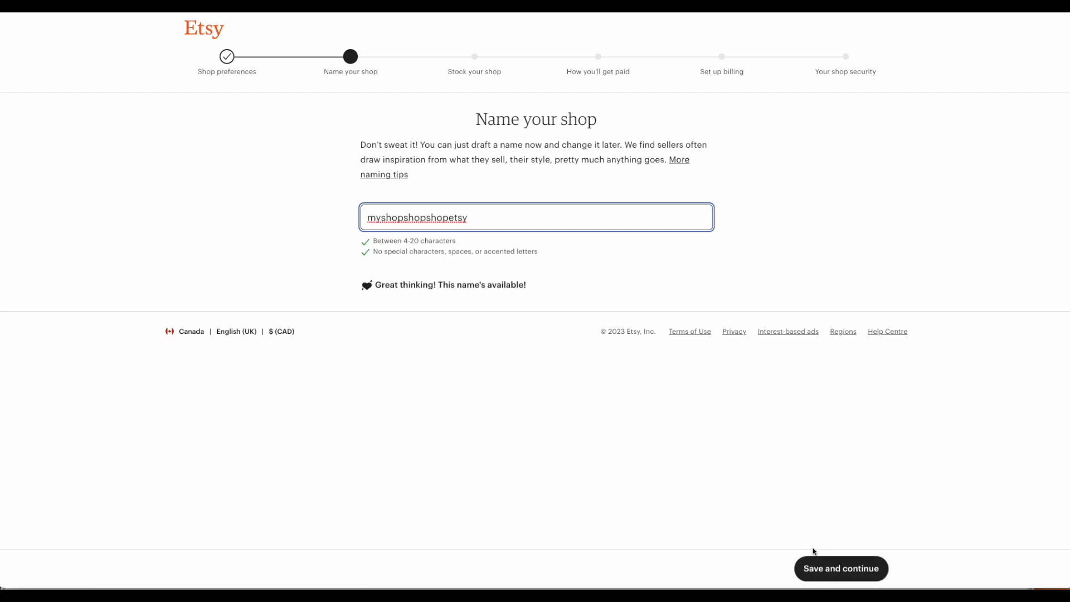
left_click(833, 573)
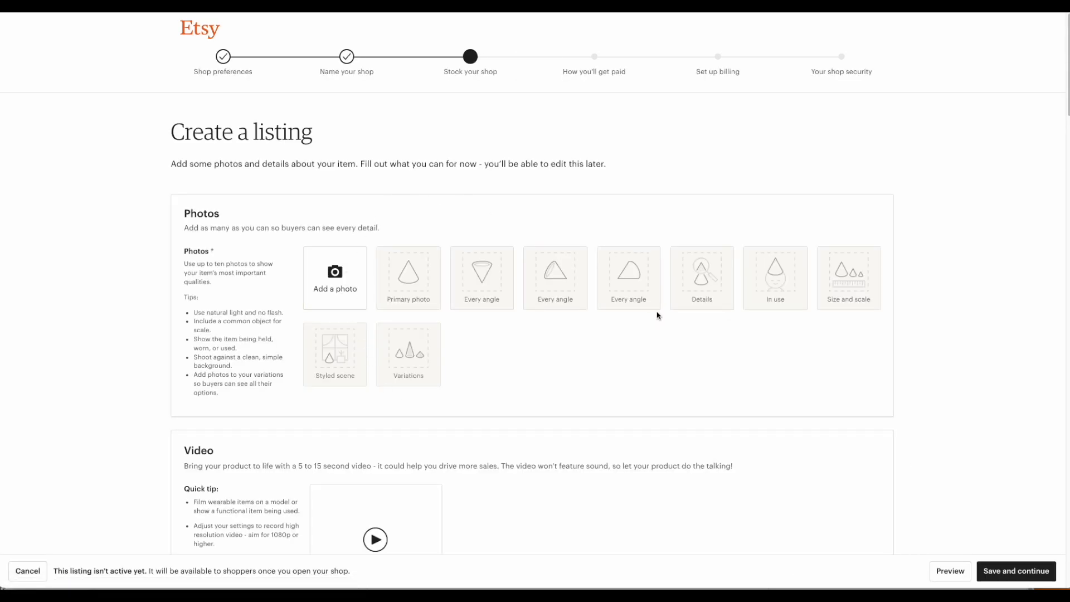
Step: Read the photo tips and the video length guideline for the new listing
scroll(662, 322, "down", 1)
scroll(662, 322, "down", 3)
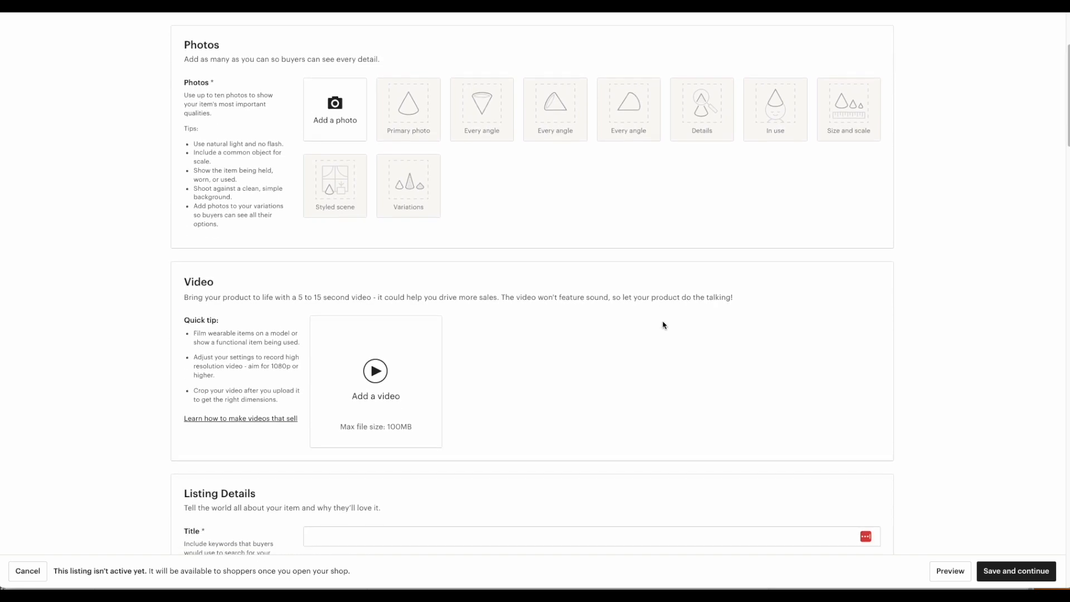
scroll(663, 326, "up", 4)
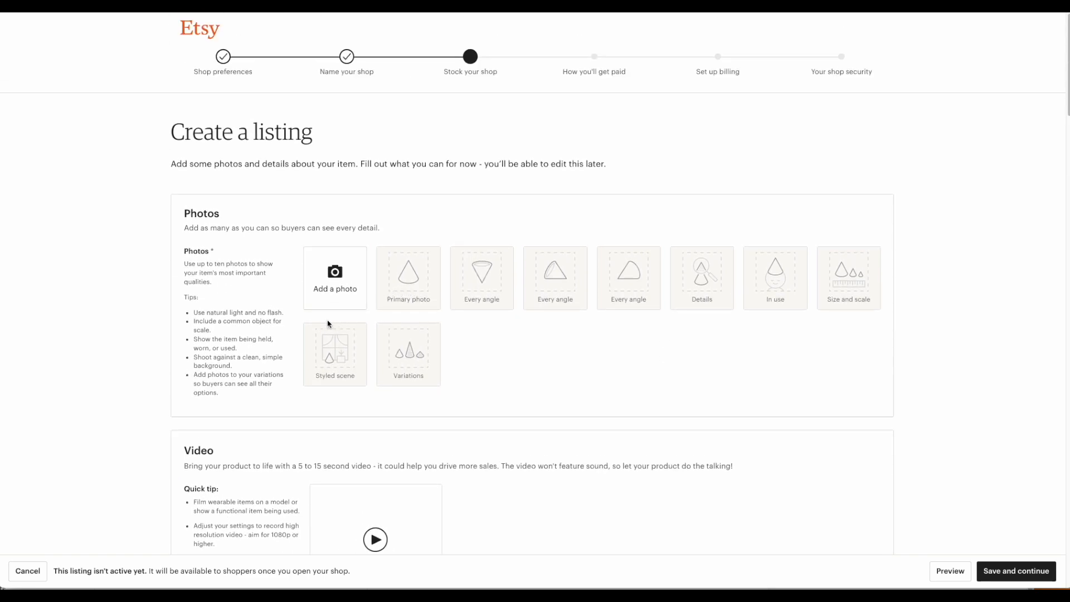
left_click_drag(201, 264, 254, 263)
left_click(266, 287)
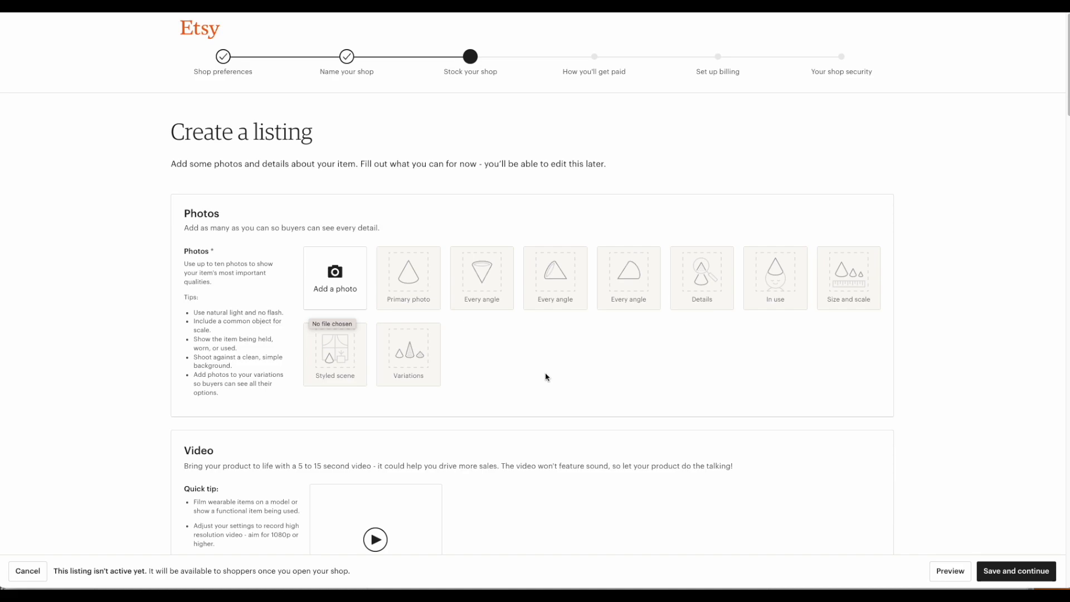
scroll(560, 358, "down", 3)
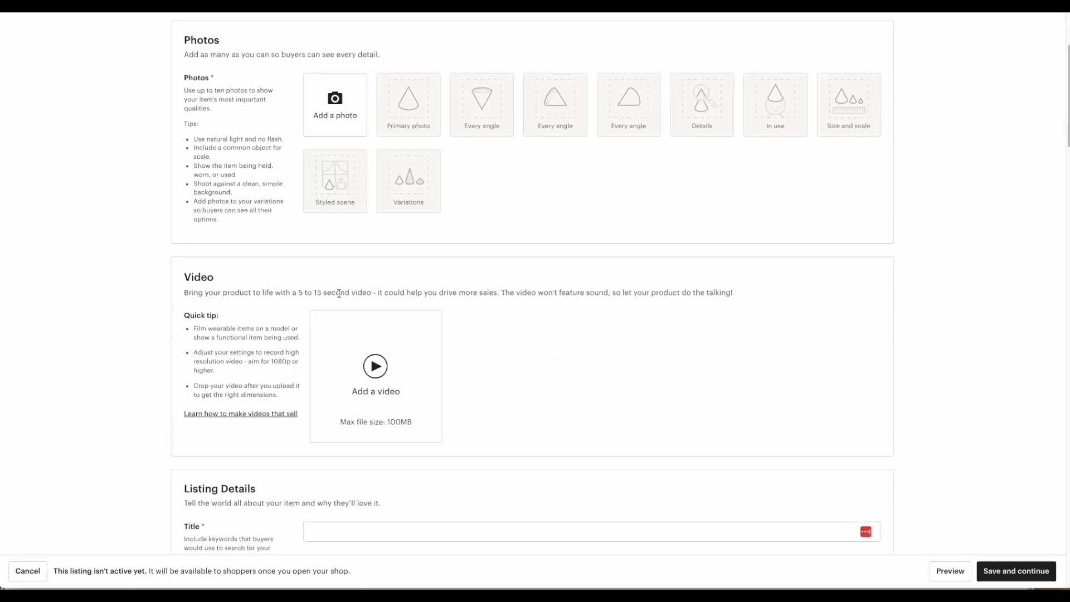
left_click_drag(299, 293, 388, 293)
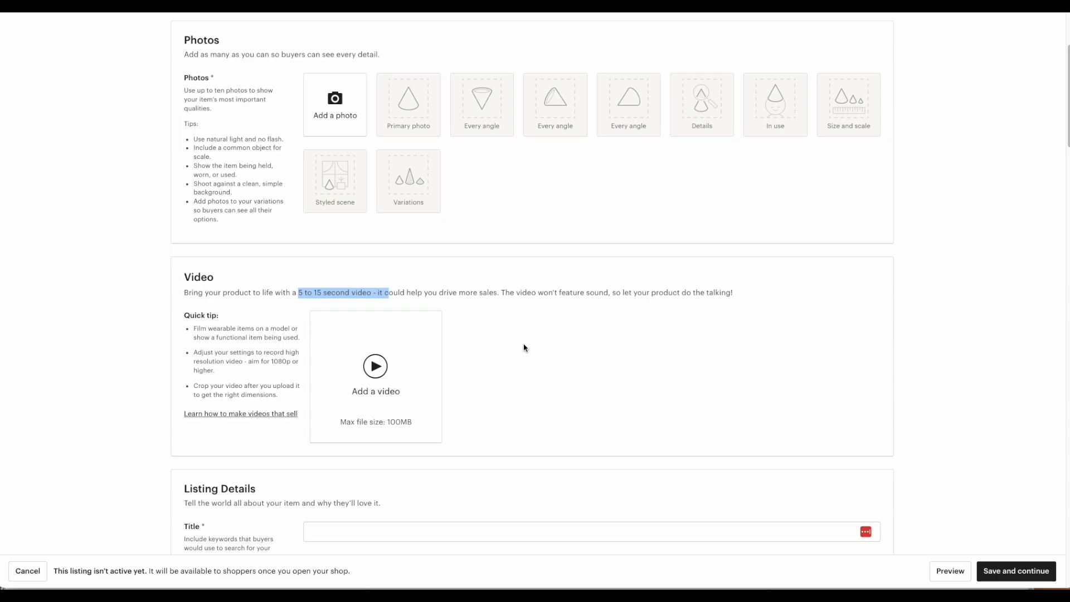
left_click(524, 348)
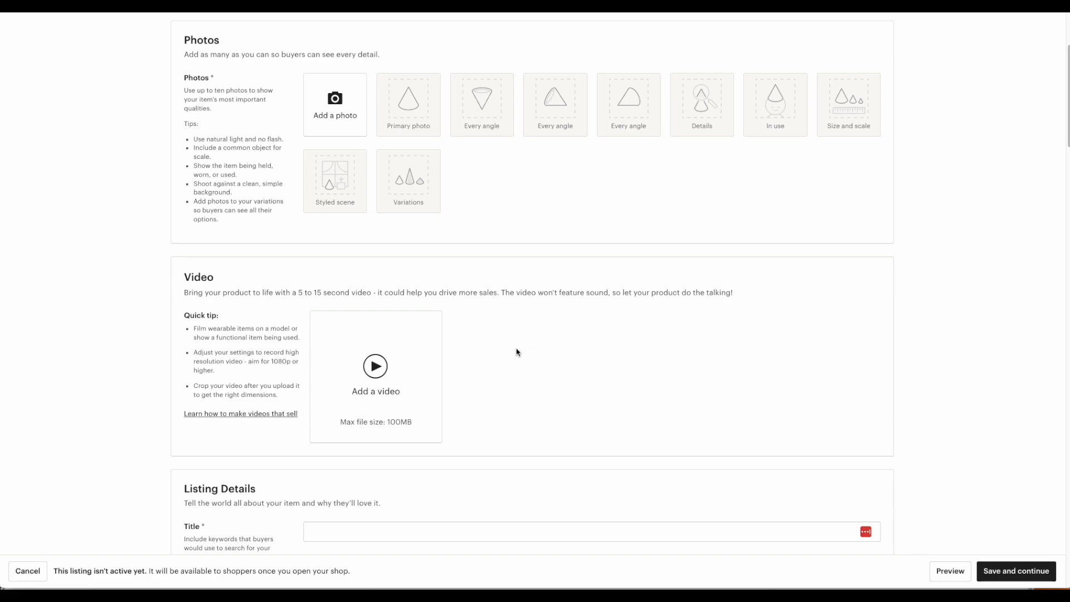
Step: Set the listing type to Digital in the listing details
scroll(516, 352, "down", 15)
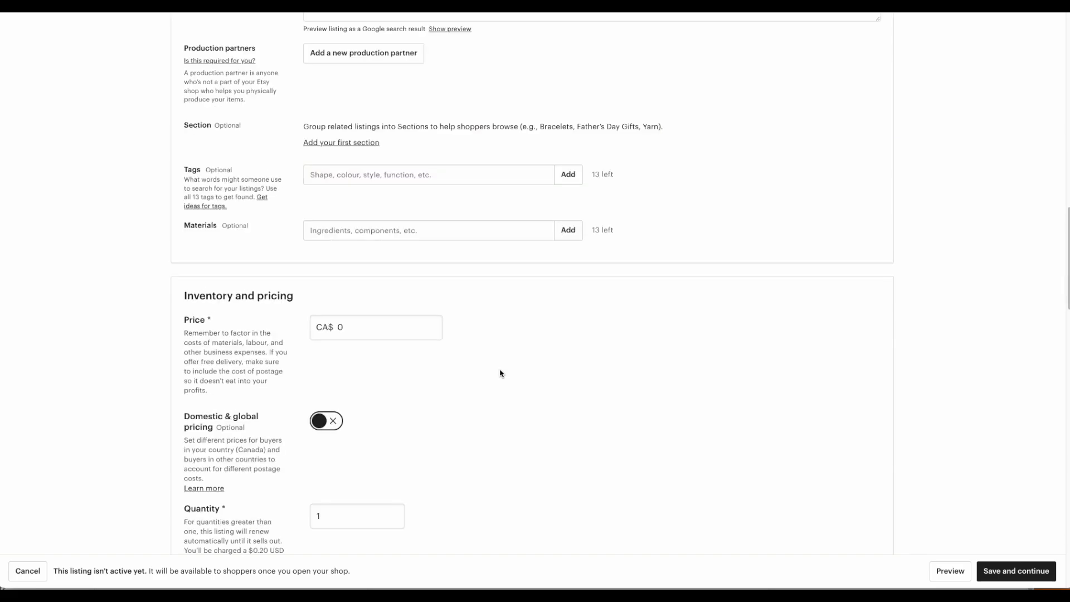
scroll(677, 354, "down", 5)
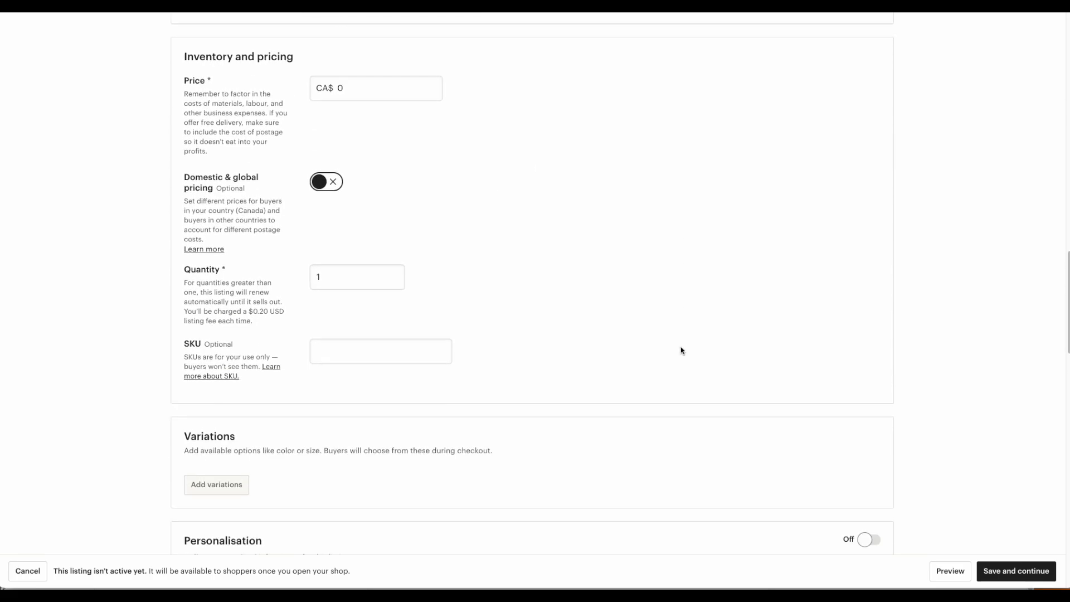
scroll(681, 351, "down", 6)
scroll(661, 354, "up", 11)
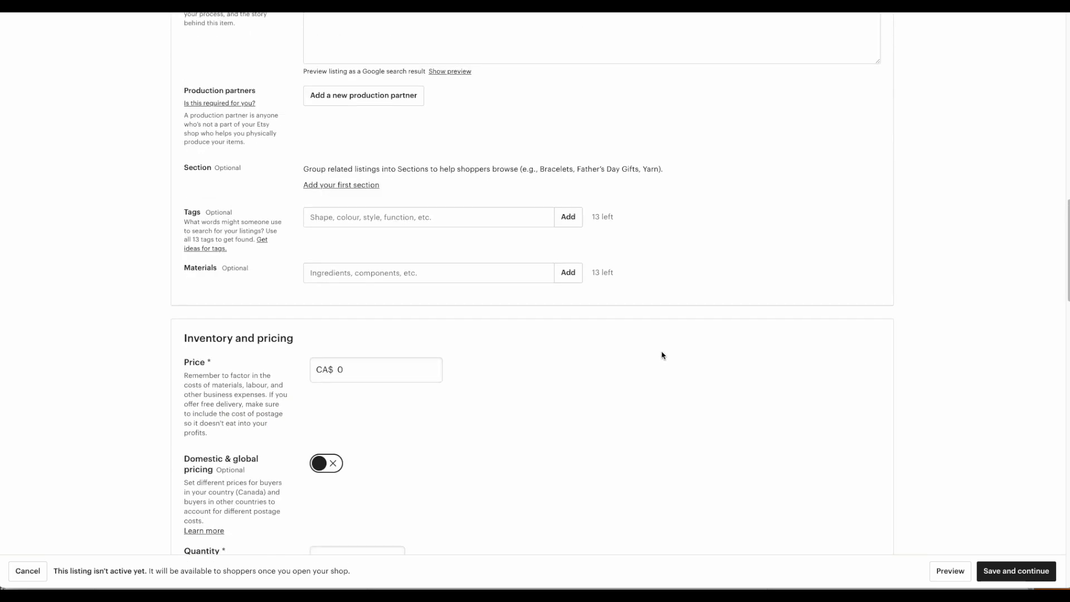
scroll(663, 355, "up", 9)
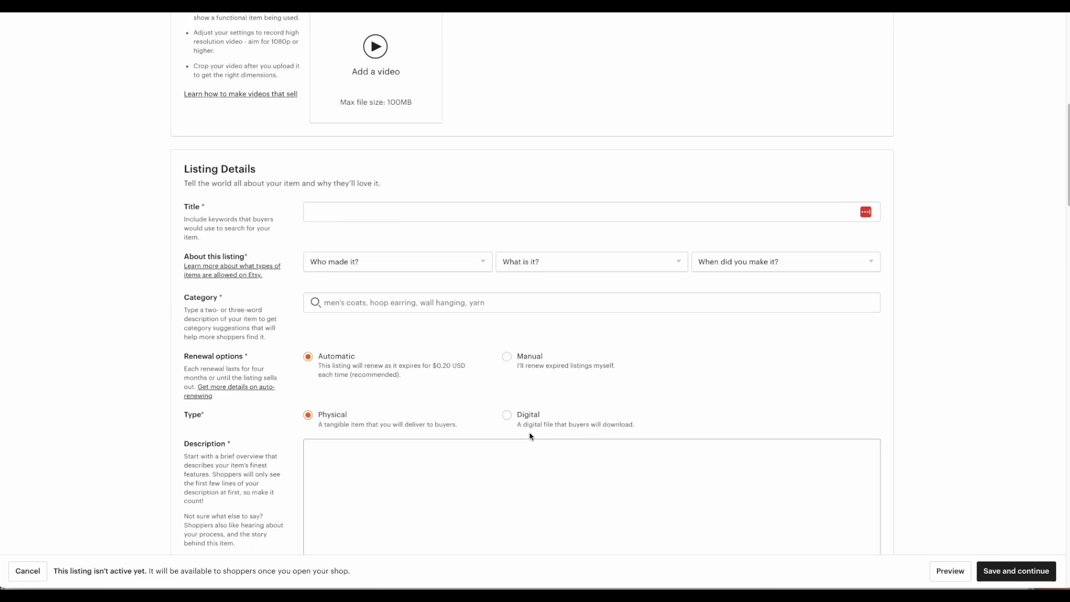
left_click(511, 422)
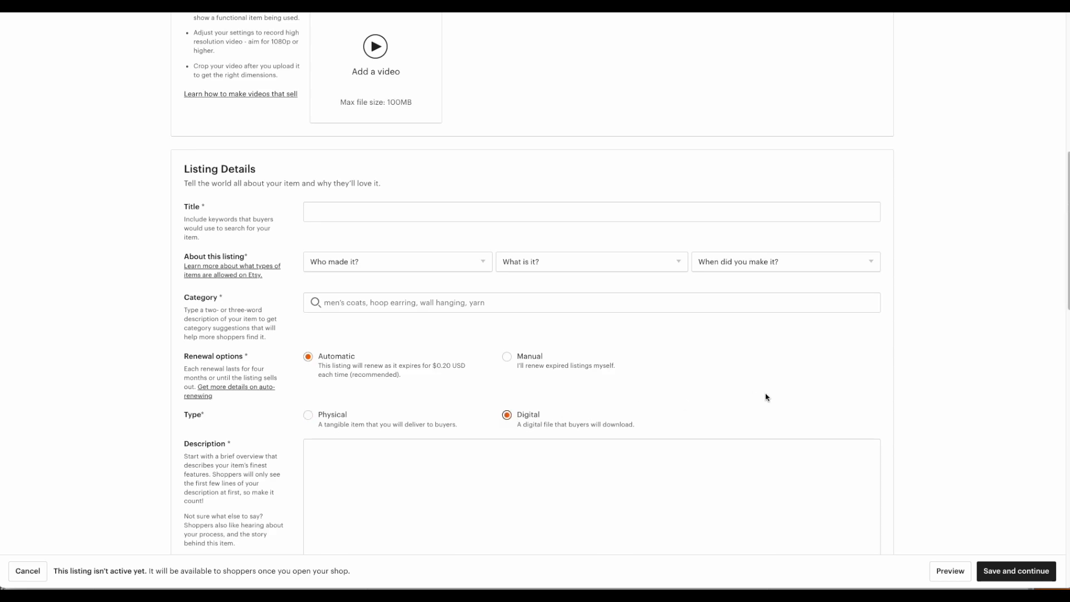
Step: Examine the Digital files section and follow its reference back to the About this listing details
scroll(767, 399, "down", 3)
scroll(766, 398, "down", 5)
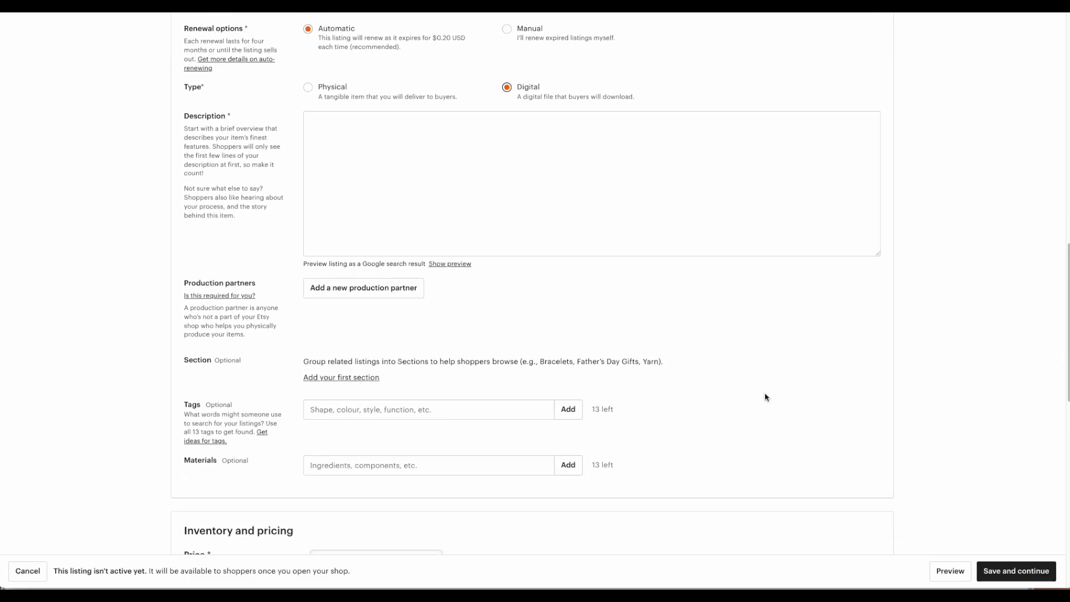
scroll(766, 397, "down", 6)
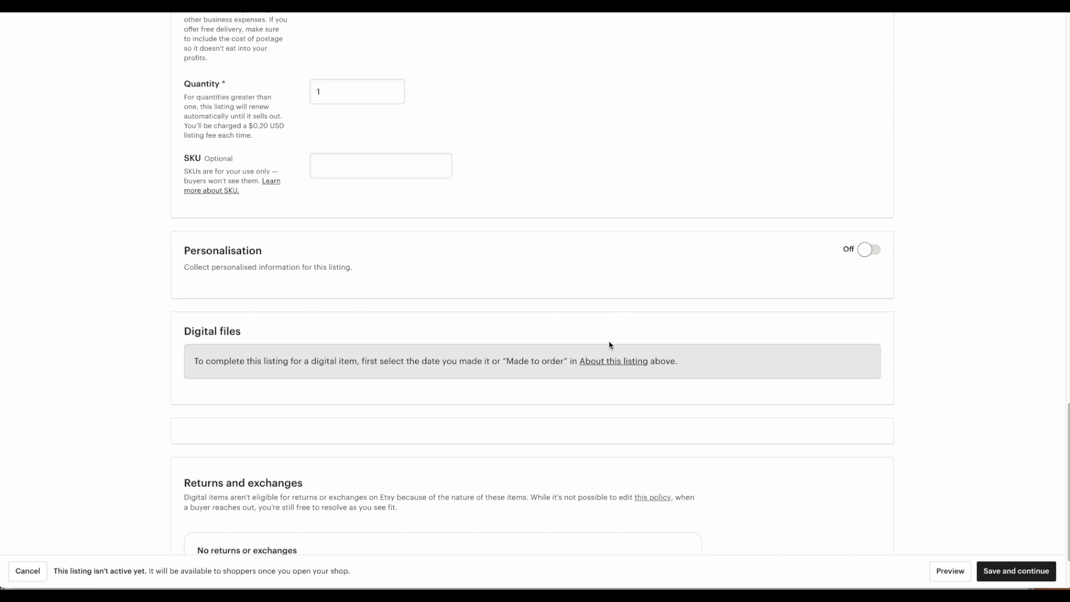
left_click(609, 363)
scroll(652, 344, "up", 6)
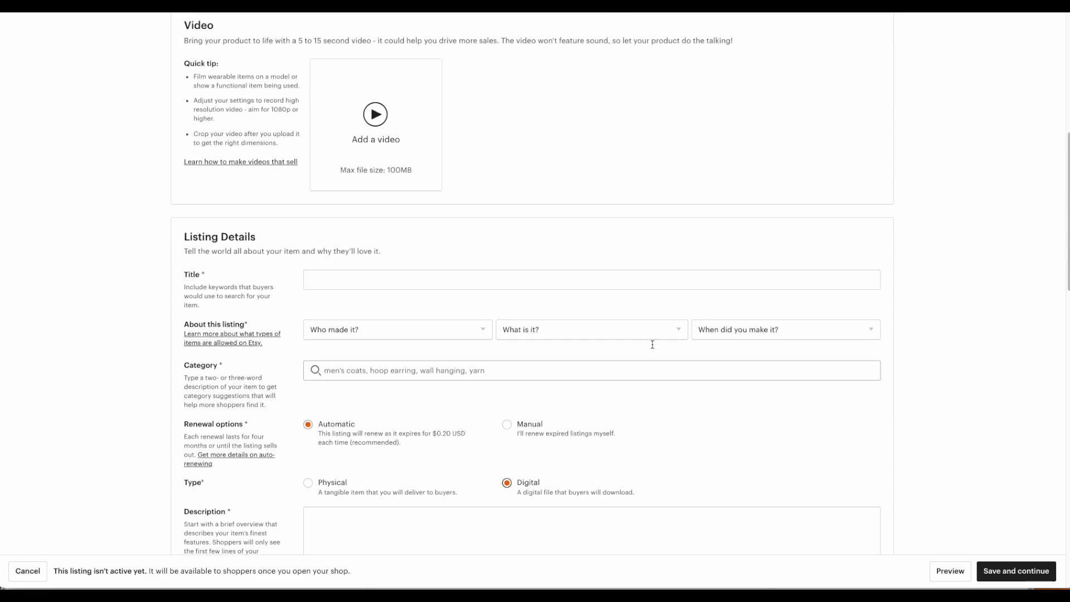
scroll(653, 348, "down", 4)
scroll(654, 348, "down", 1)
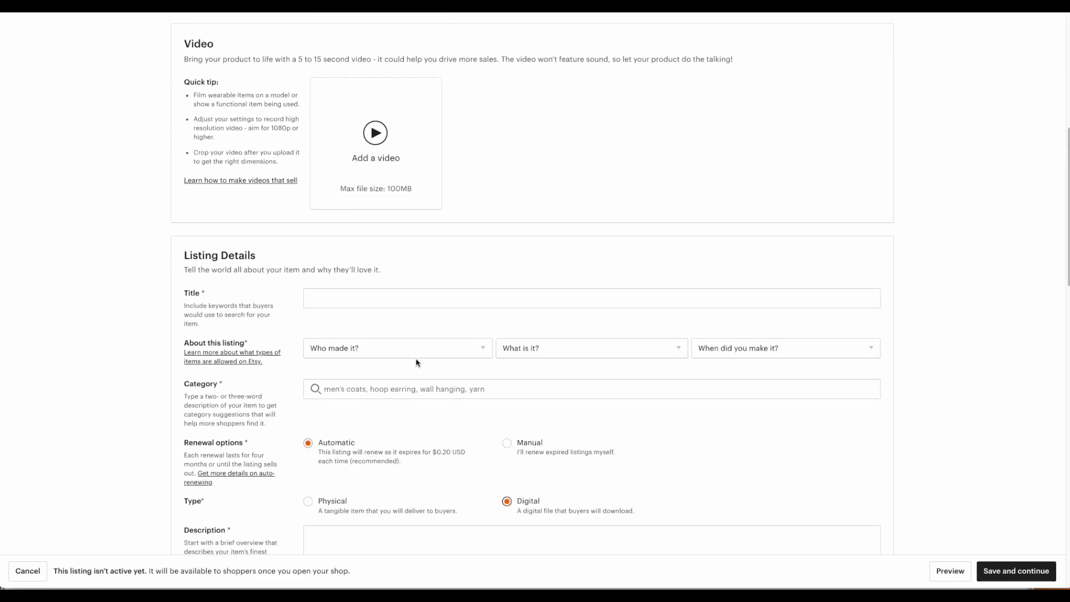
Step: Complete About this listing with maker I did, A finished product, and the date range 2020 - 2023
left_click(429, 355)
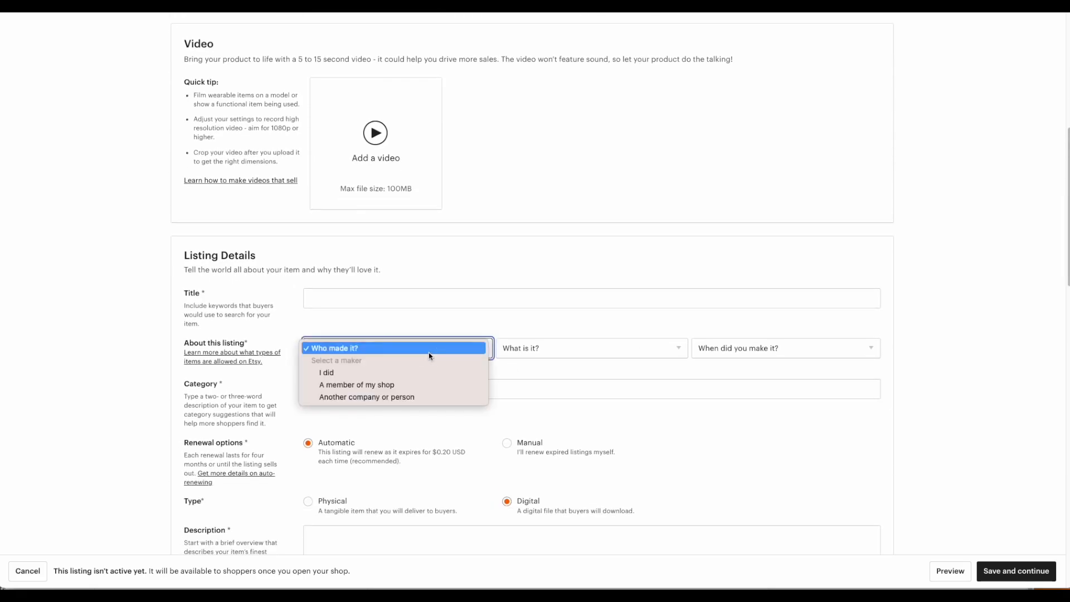
key("Return")
left_click(589, 345)
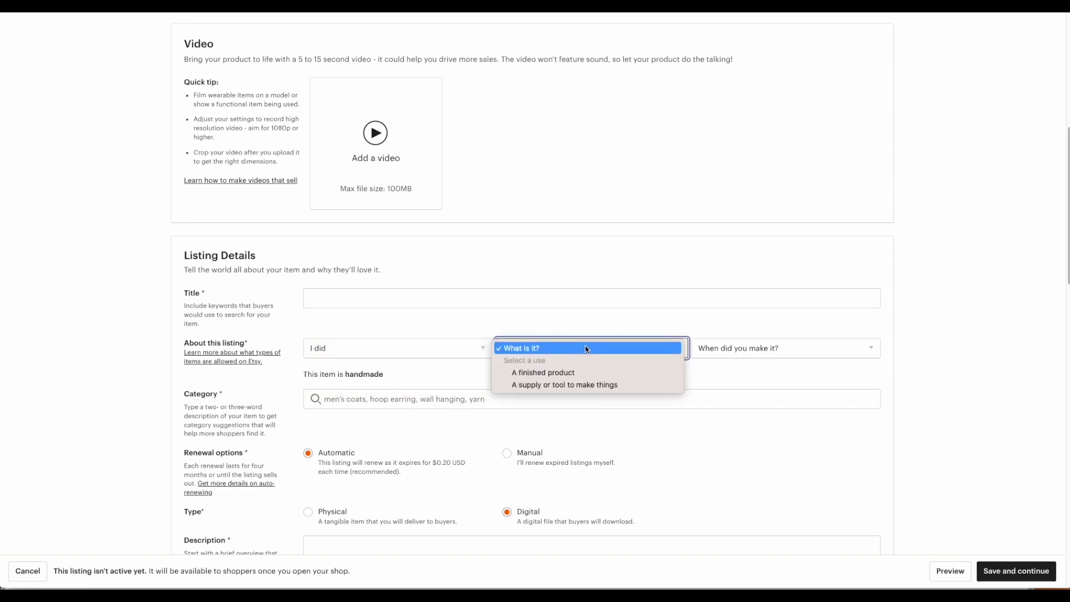
left_click(610, 378)
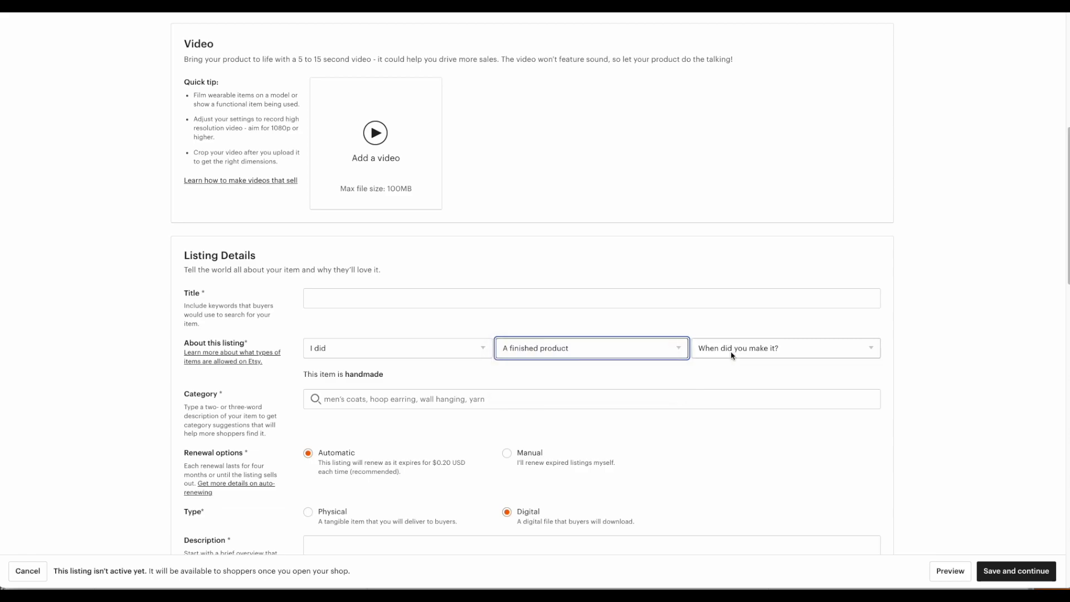
left_click(731, 352)
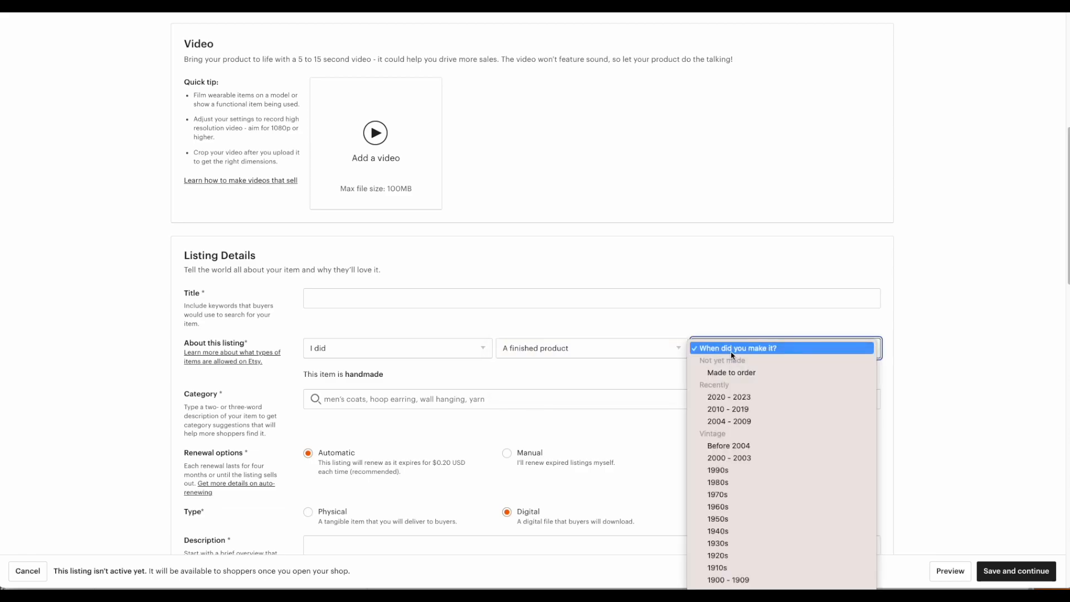
left_click(738, 397)
Step: Switch the listing type to Physical and review its variations and delivery options
scroll(822, 372, "down", 10)
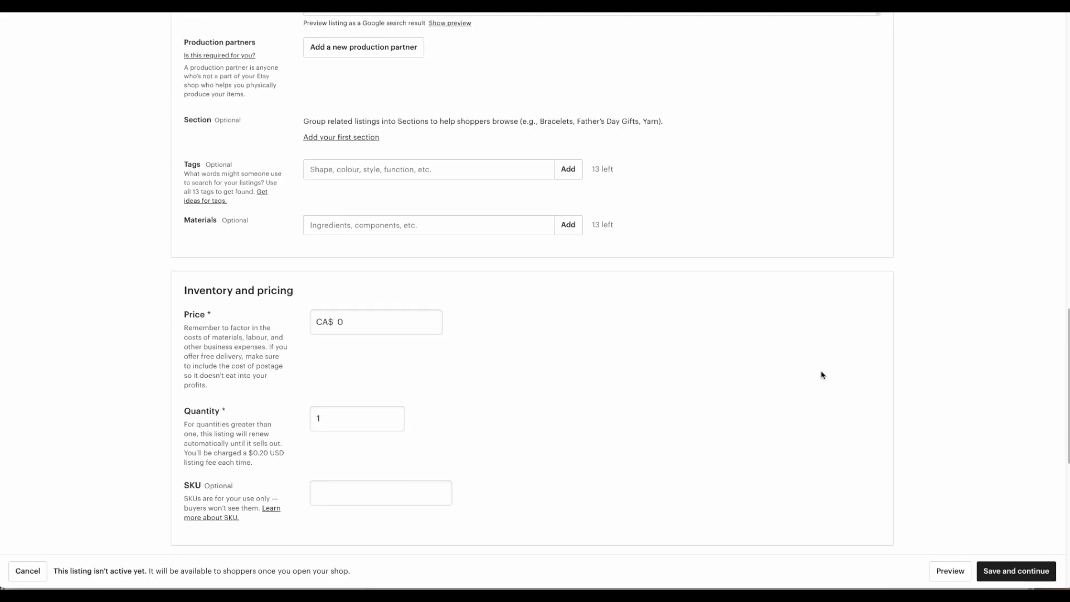
scroll(824, 372, "down", 4)
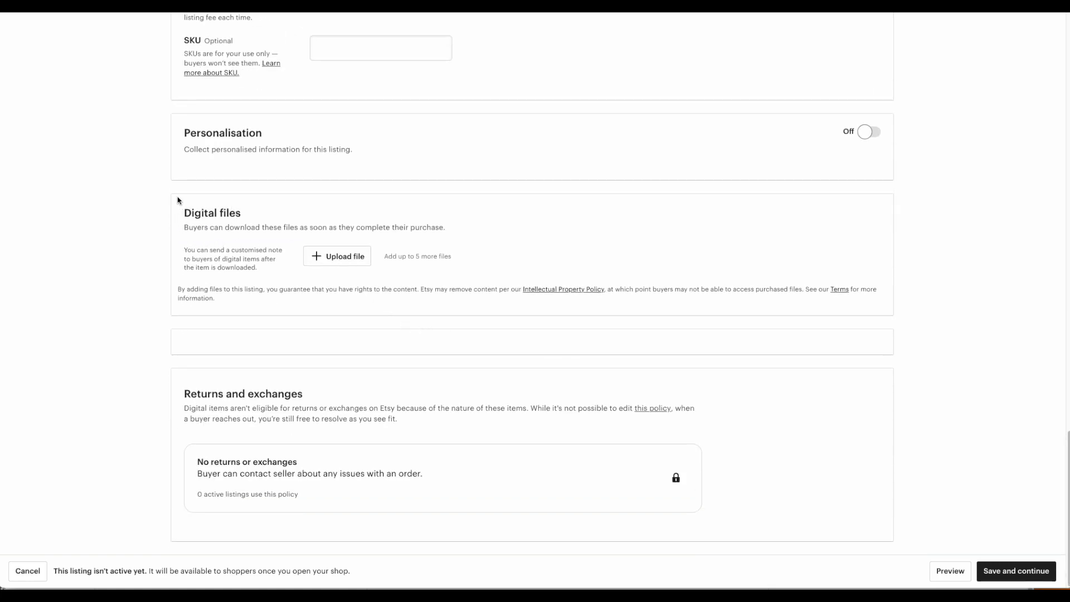
scroll(669, 210, "up", 15)
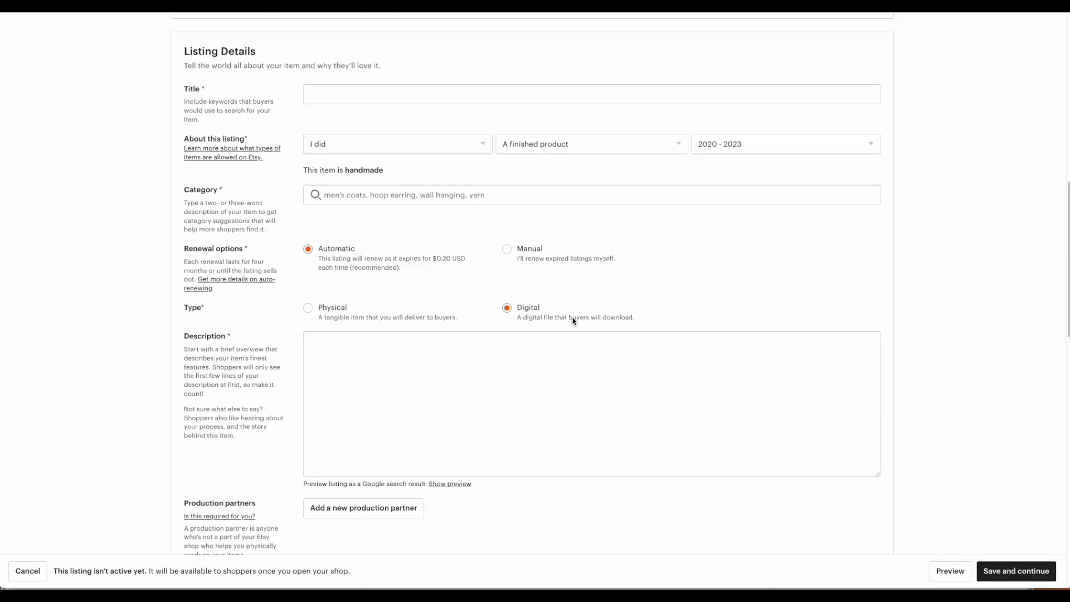
left_click(329, 337)
scroll(616, 330, "down", 12)
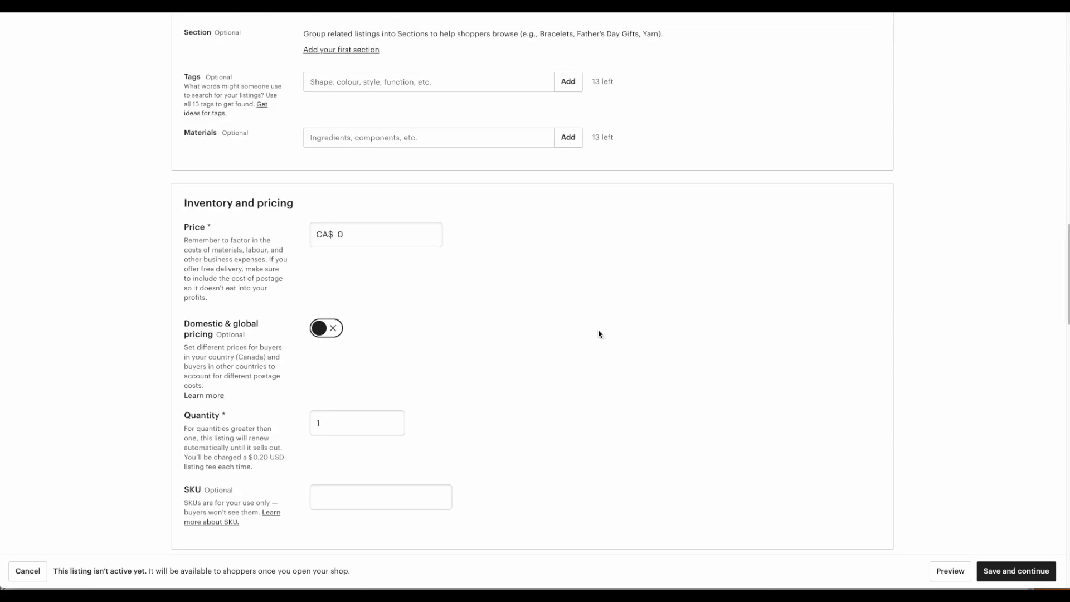
scroll(275, 248, "down", 5)
scroll(280, 387, "up", 8)
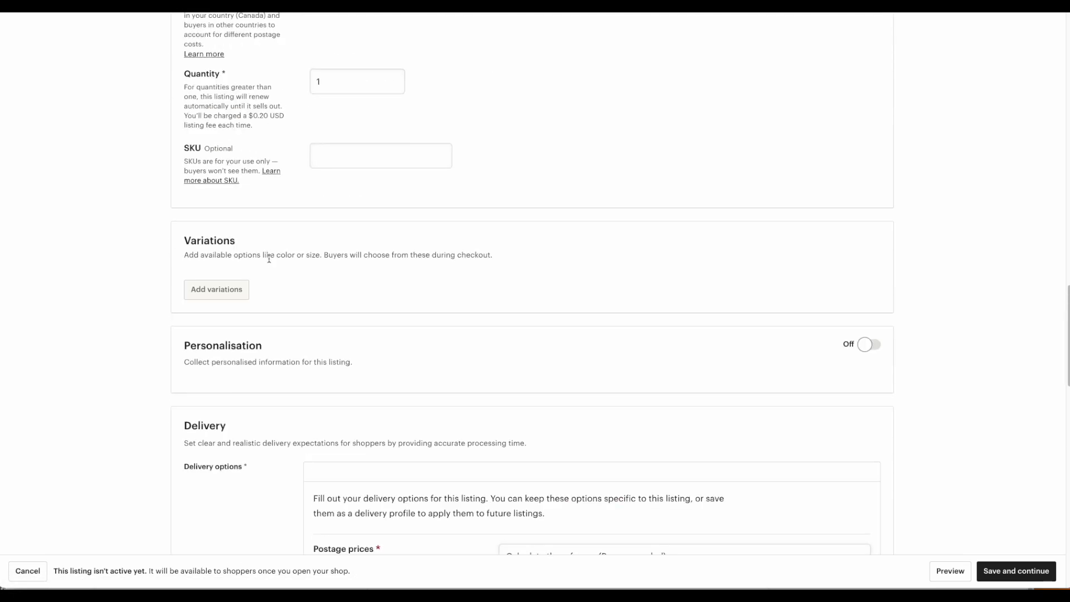
scroll(272, 413, "down", 5)
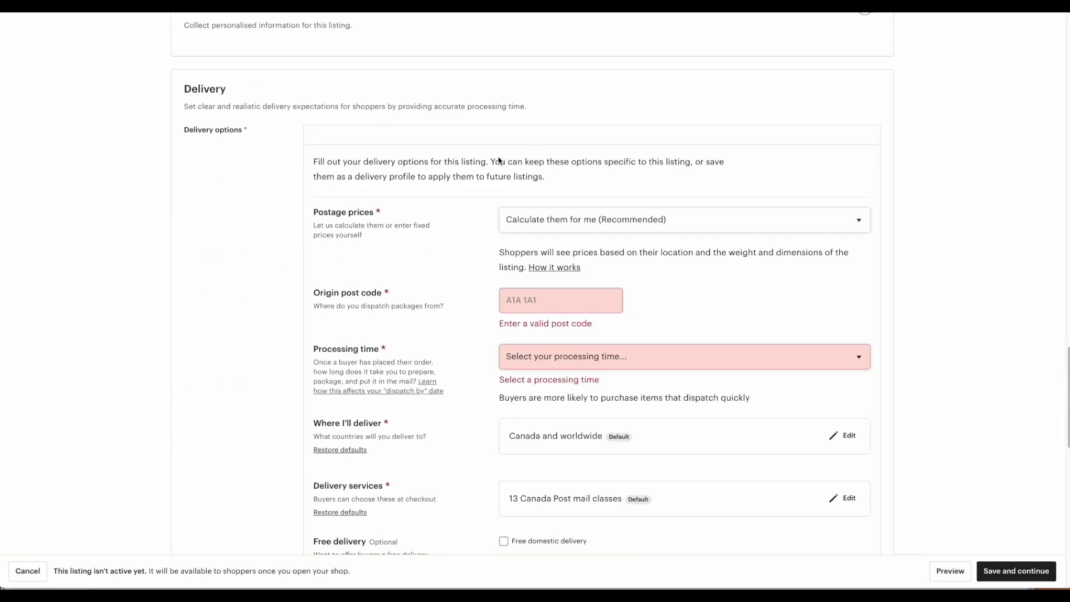
scroll(594, 386, "down", 5)
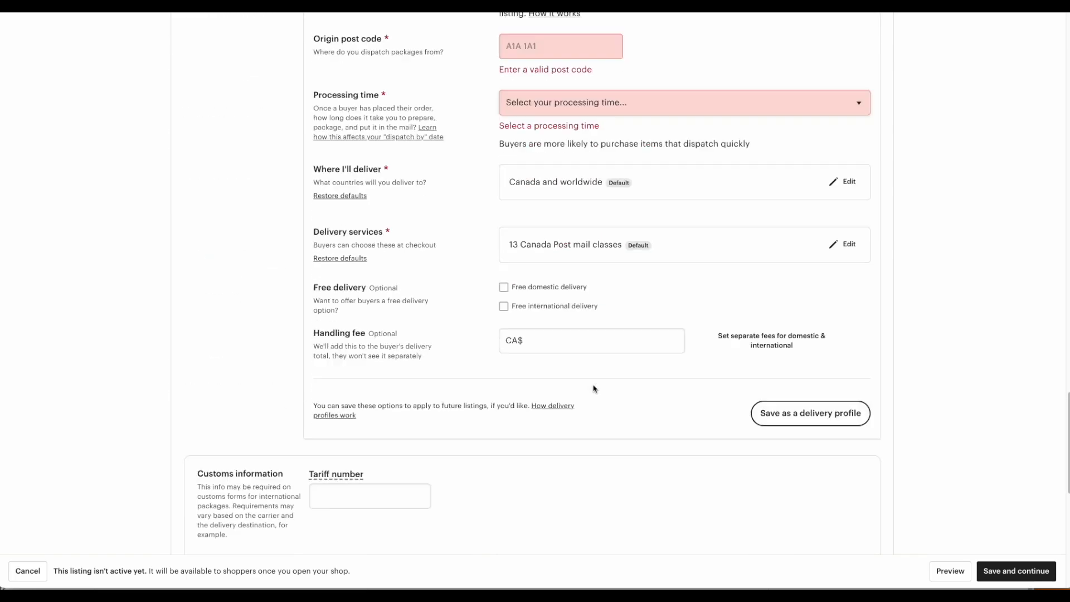
scroll(598, 384, "up", 20)
Step: Set the listing type back to Digital and read the file limit in the Digital files section
left_click(540, 218)
scroll(793, 253, "down", 10)
left_click(176, 341)
left_click_drag(176, 342, 798, 427)
left_click(705, 377)
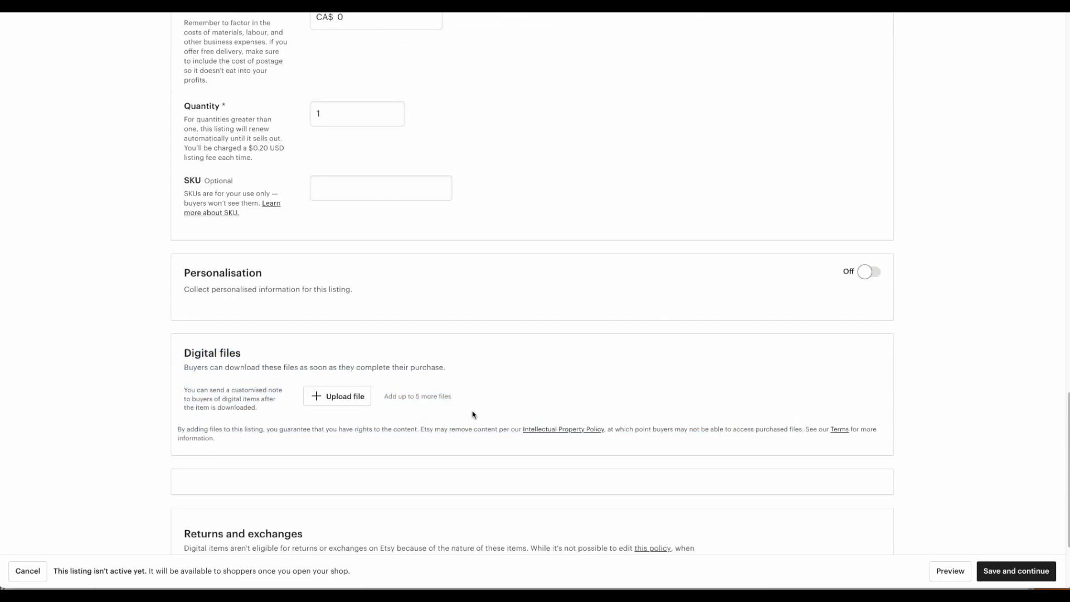
left_click_drag(384, 397, 459, 398)
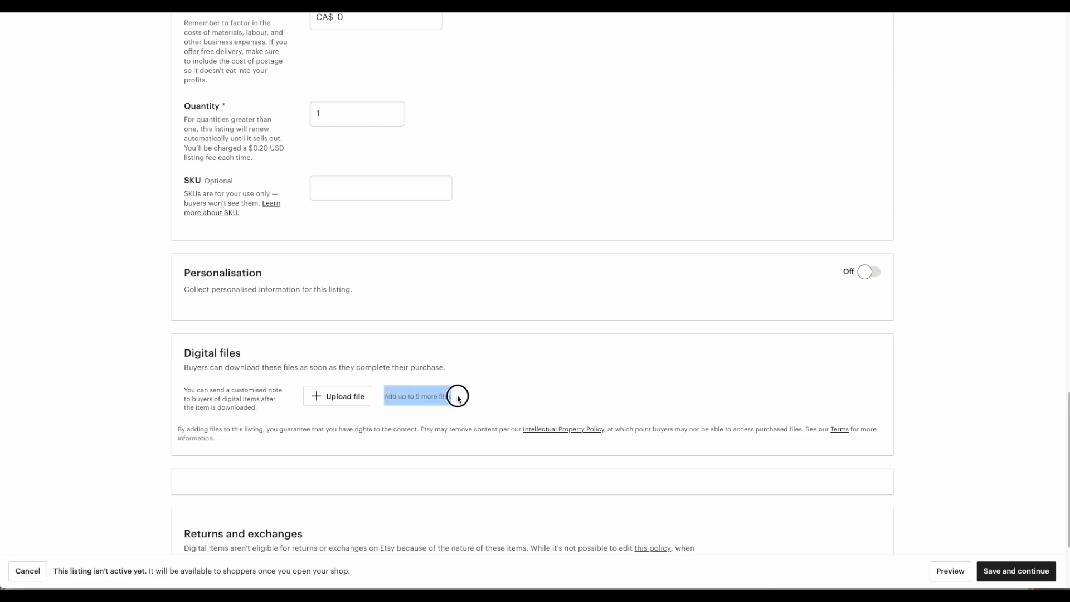
left_click(498, 396)
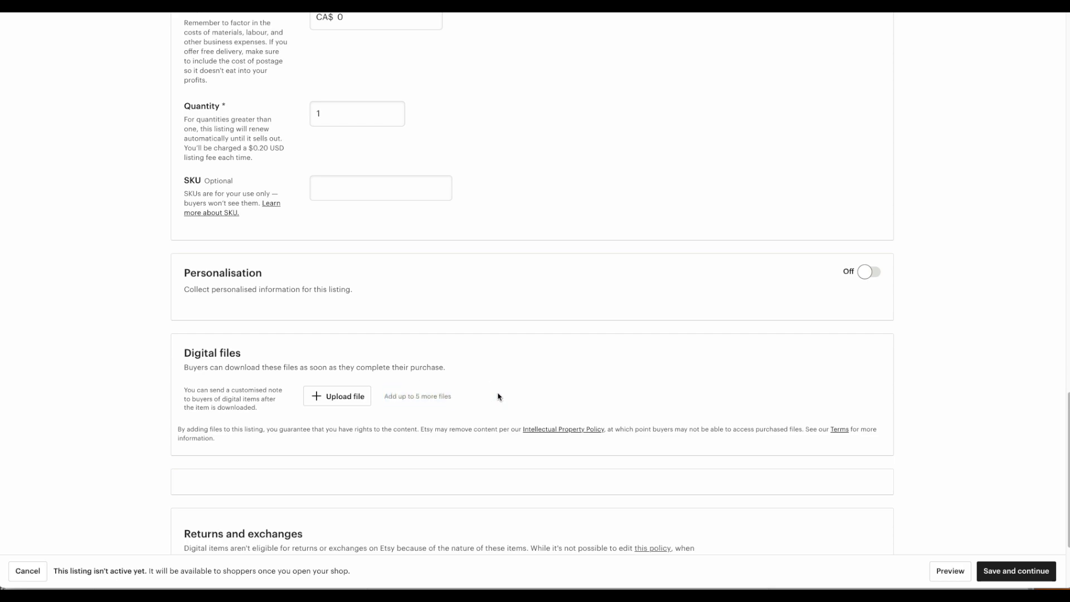
Step: Read the Returns and exchanges policy that applies to digital items
scroll(498, 396, "down", 3)
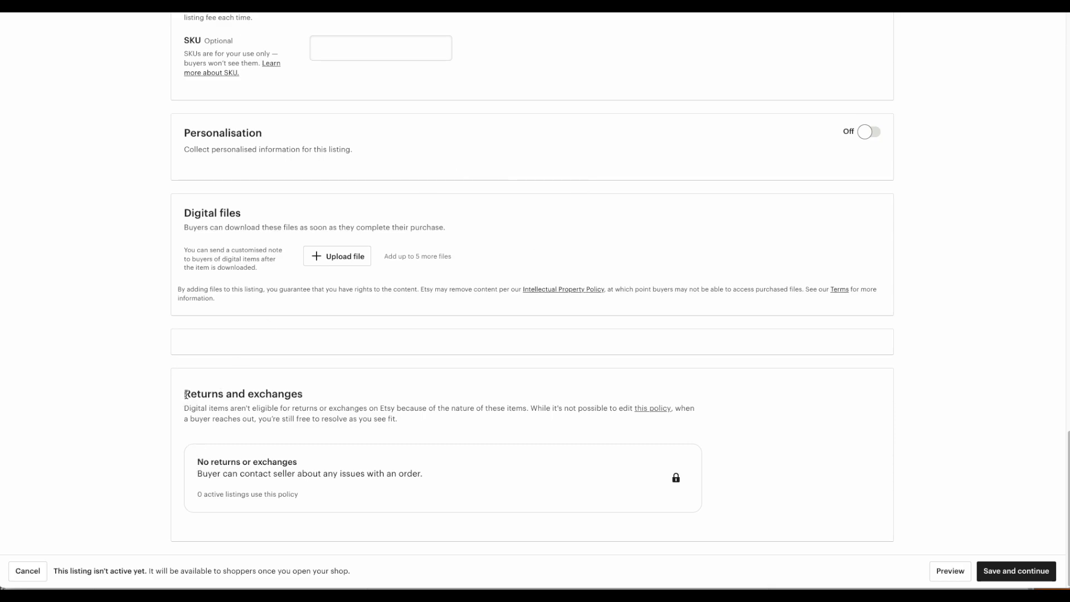
left_click_drag(185, 395, 420, 425)
left_click(199, 419)
left_click(187, 410)
left_click_drag(208, 410, 525, 409)
left_click(525, 416)
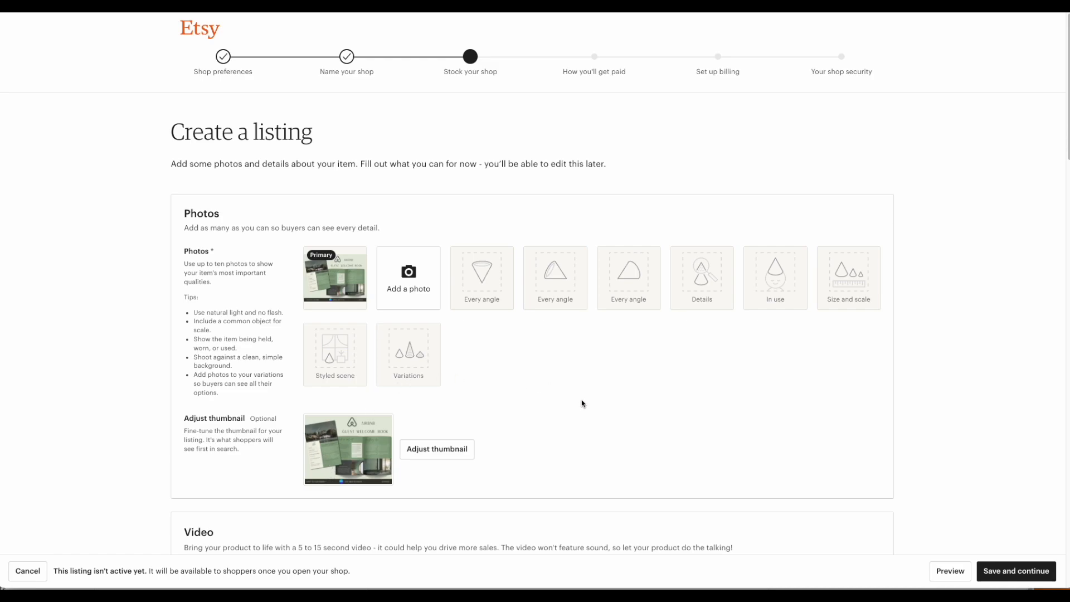
Step: Review the photo, thumbnail and video sections of the Guest Book Template listing
scroll(582, 403, "down", 4)
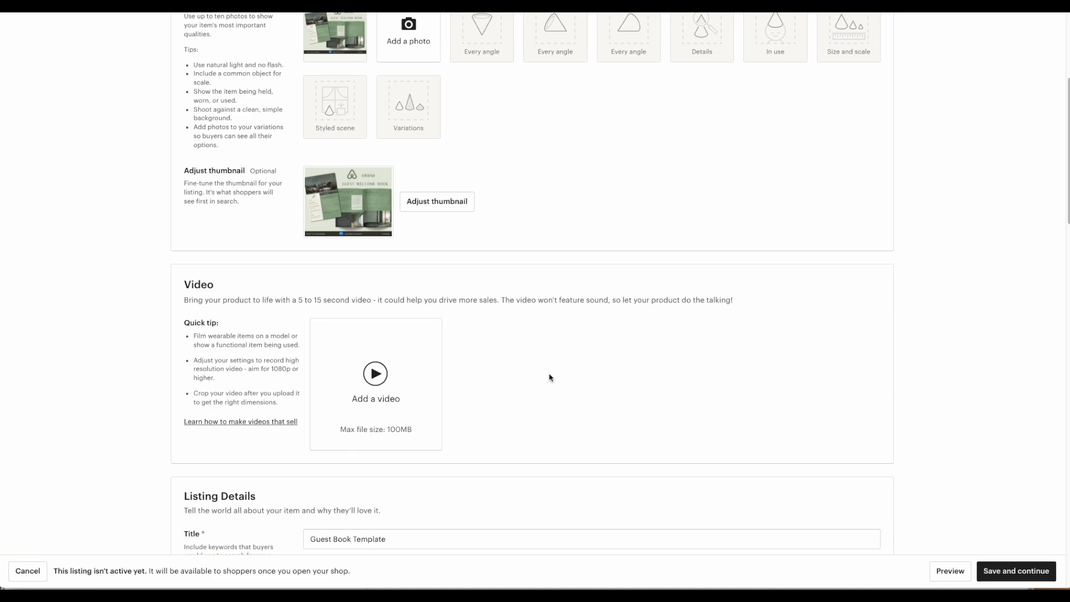
scroll(558, 372, "up", 3)
scroll(557, 373, "down", 4)
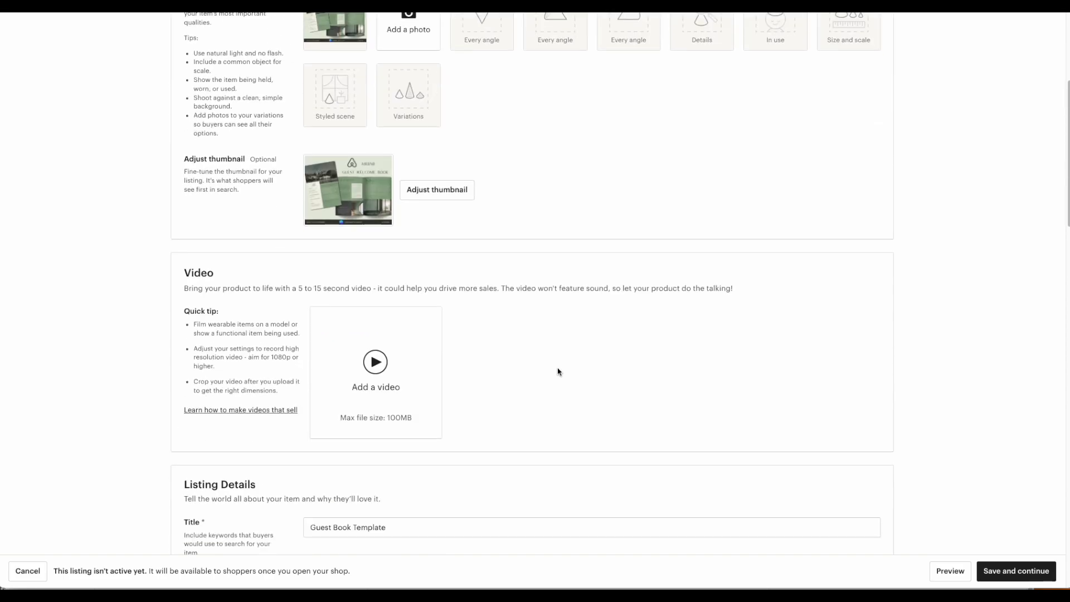
scroll(557, 372, "up", 4)
scroll(578, 310, "down", 1)
scroll(577, 311, "down", 2)
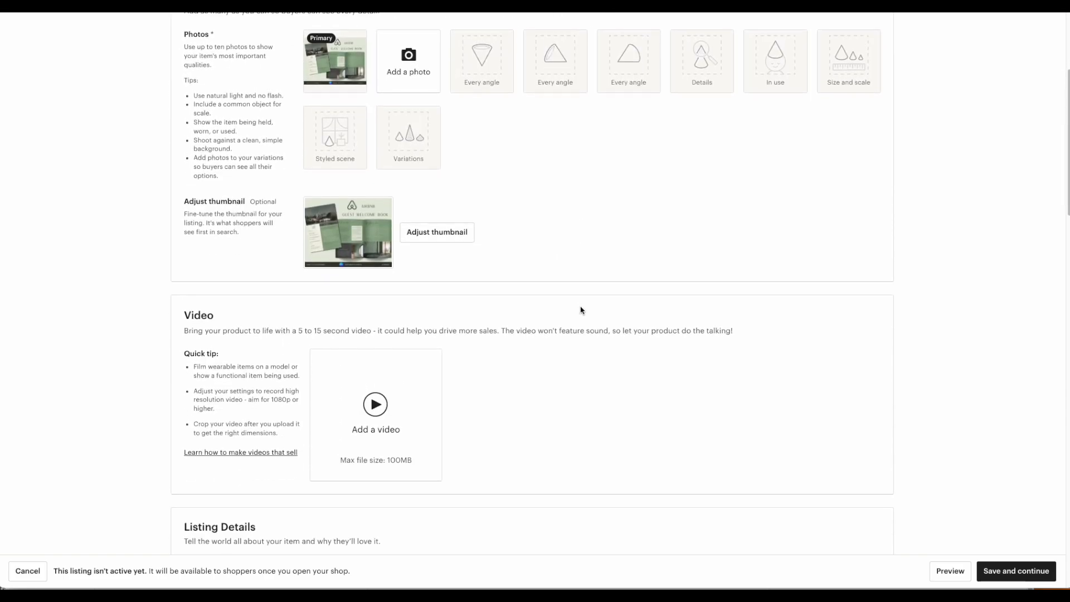
scroll(607, 100, "up", 3)
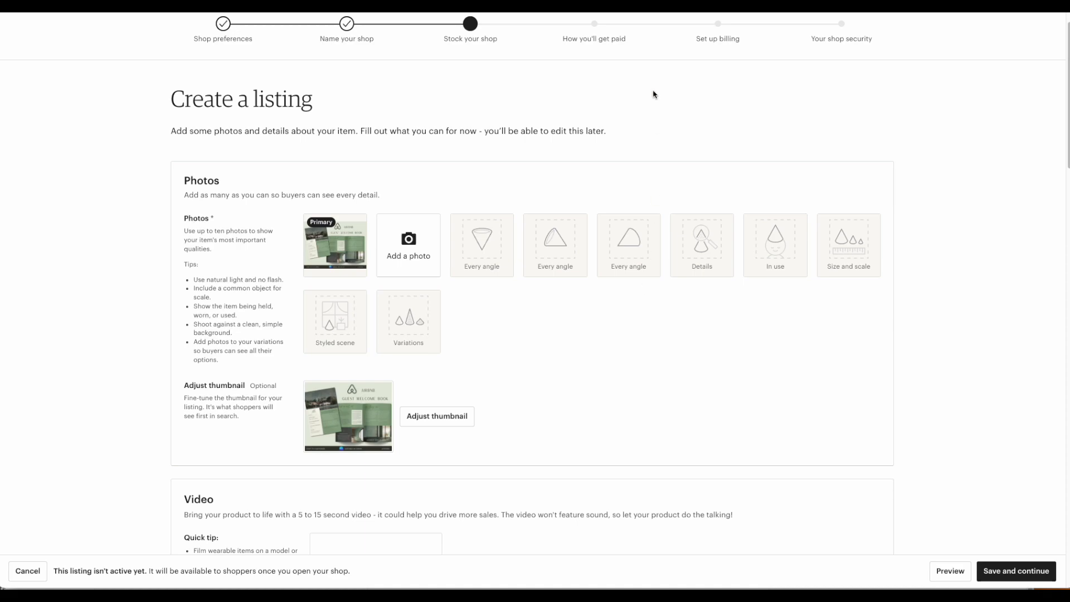
left_click_drag(562, 35, 952, 23)
left_click(528, 488)
scroll(760, 433, "up", 1)
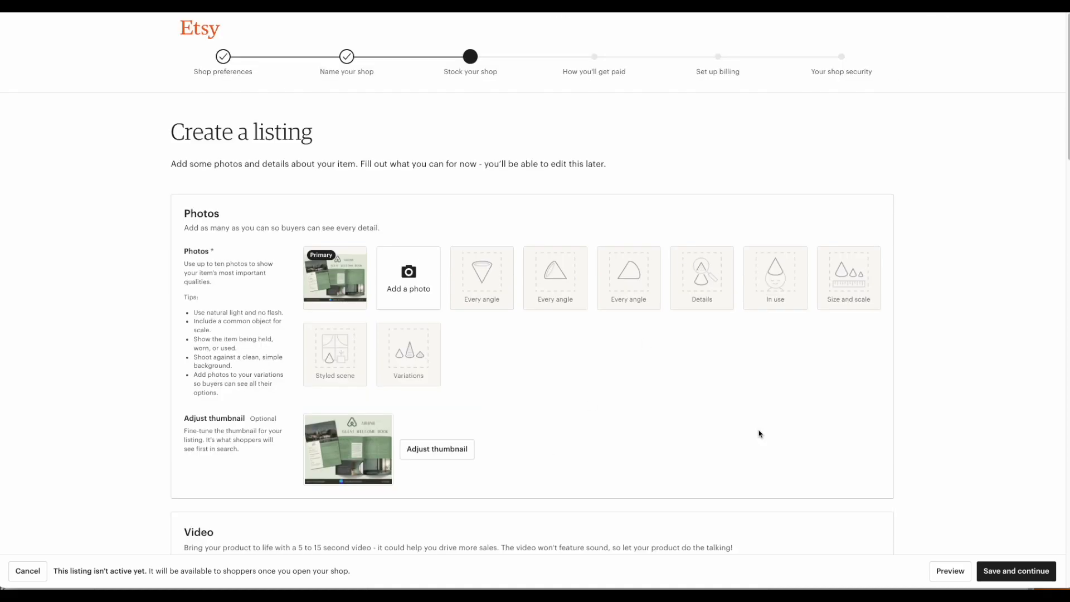
Step: Enter "Digital Download Through a link in a PDF" as the description of the Guest Book Template listing
scroll(753, 433, "down", 9)
scroll(752, 434, "down", 2)
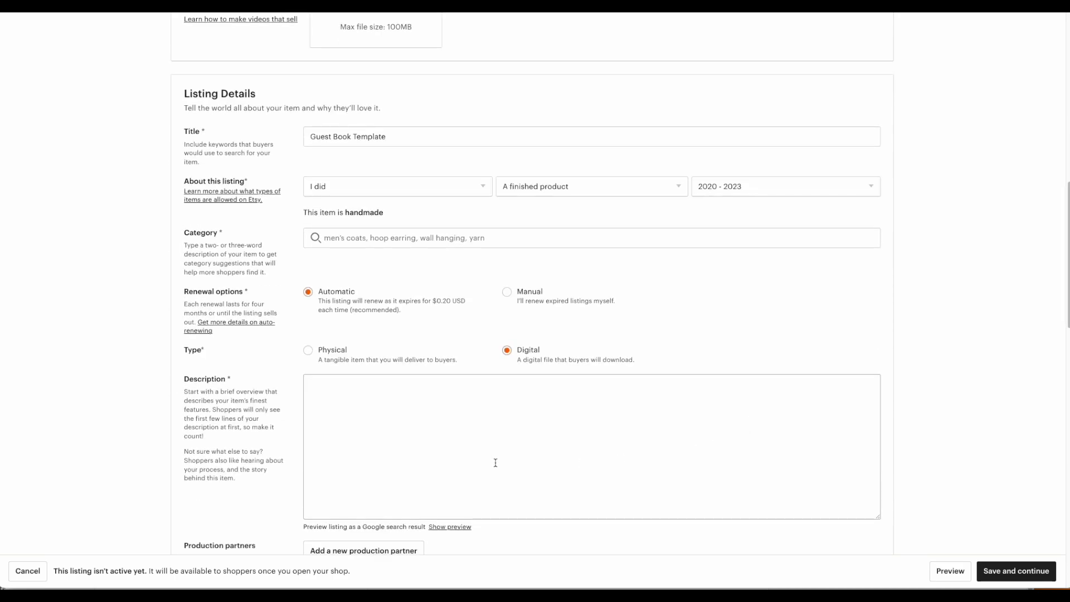
mouse_move(311, 137)
left_mouse_down()
mouse_move(407, 137)
mouse_move(324, 140)
left_mouse_up()
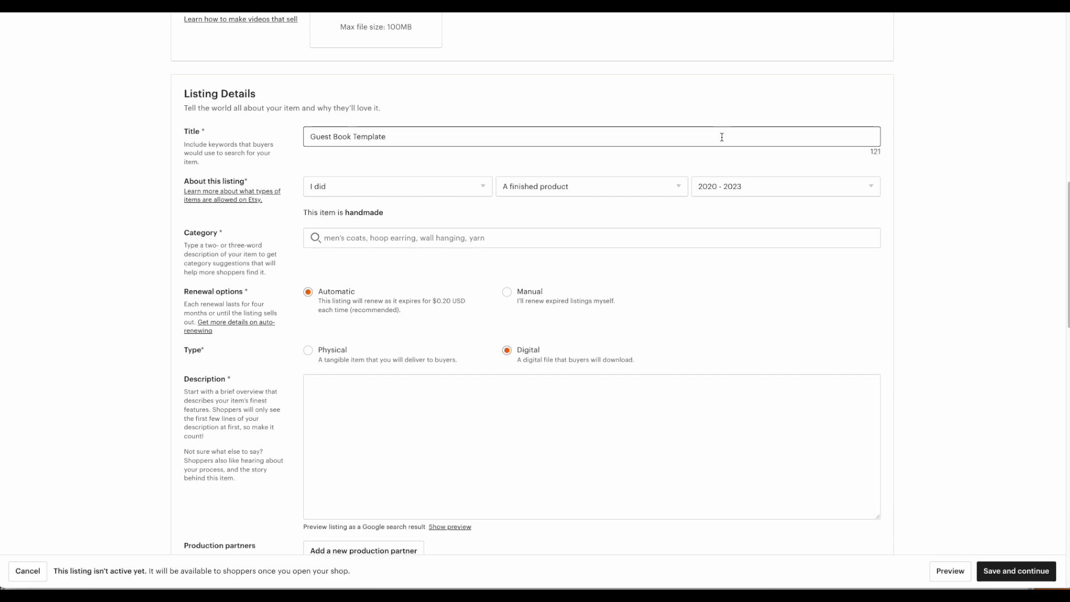
left_click(370, 415)
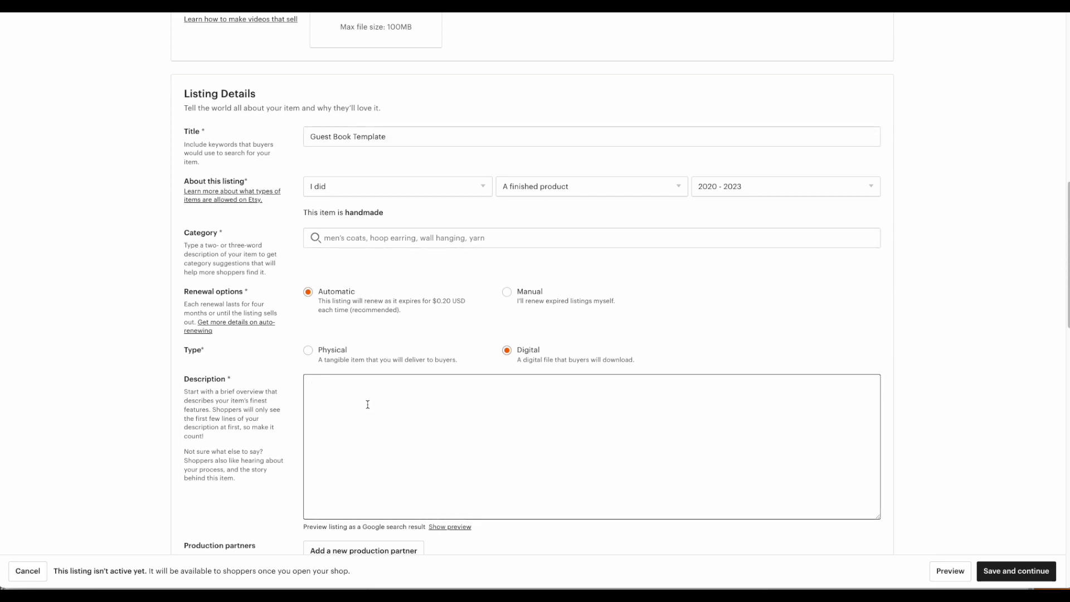
type("Digital Download Through")
type("a link in a PDF")
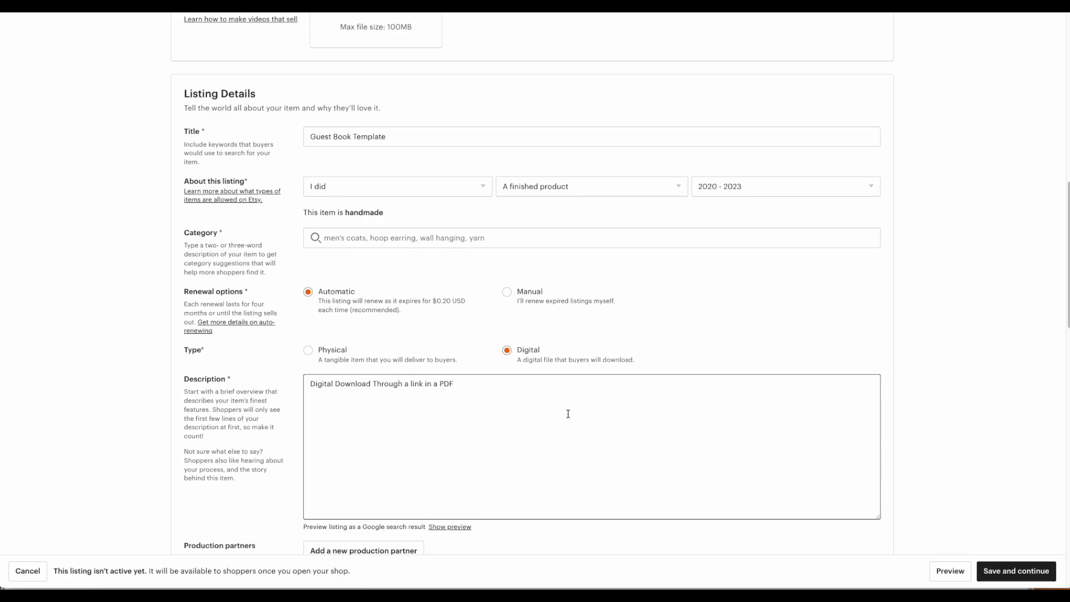
Step: Review the optional Tags and Materials fields of the listing, leaving both empty
scroll(565, 416, "down", 5)
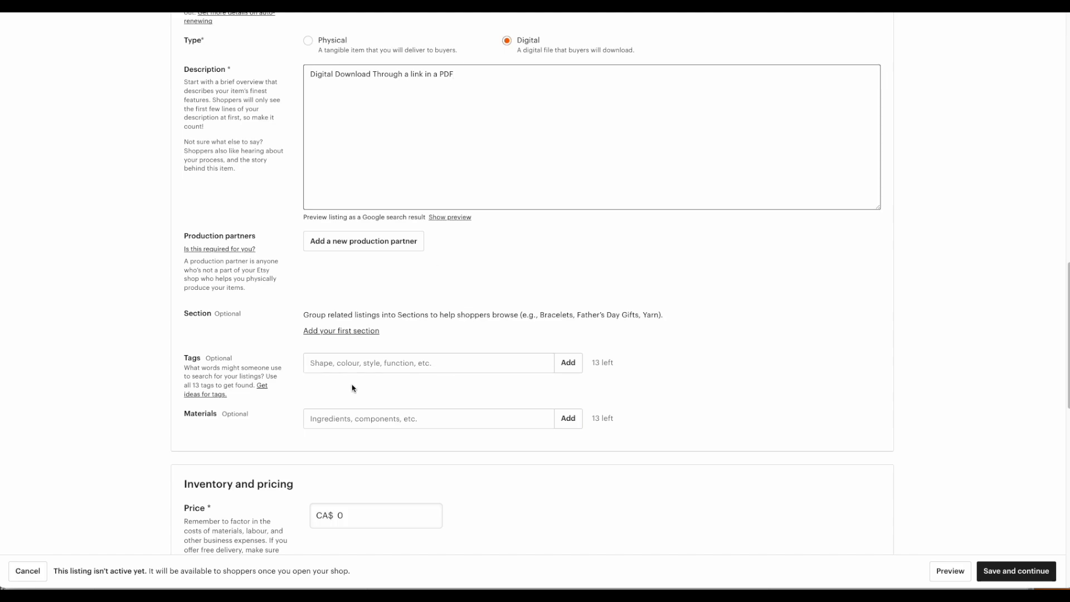
left_click(363, 362)
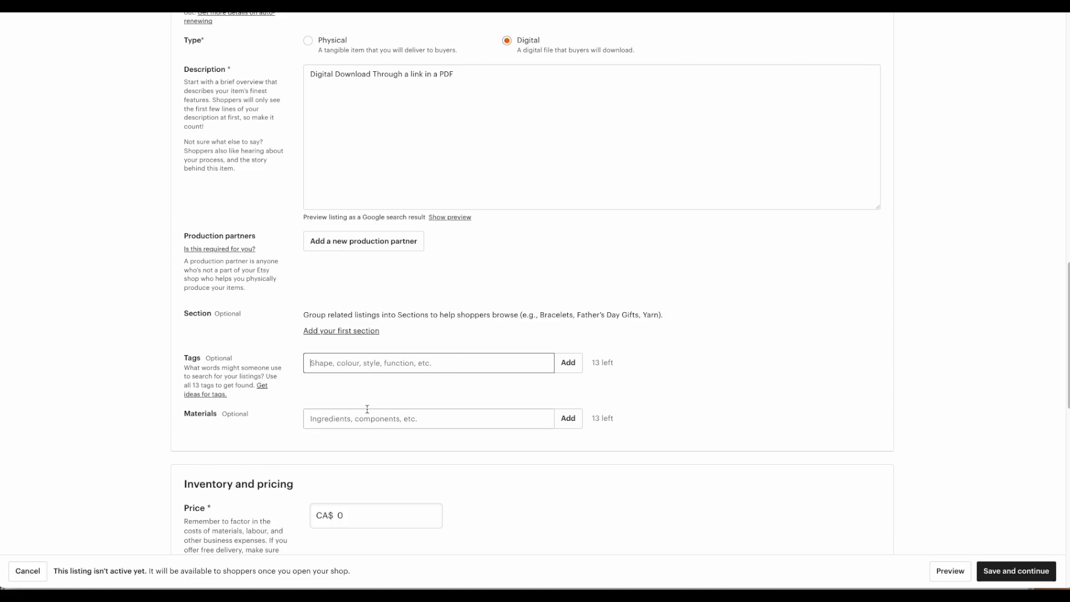
left_click(384, 423)
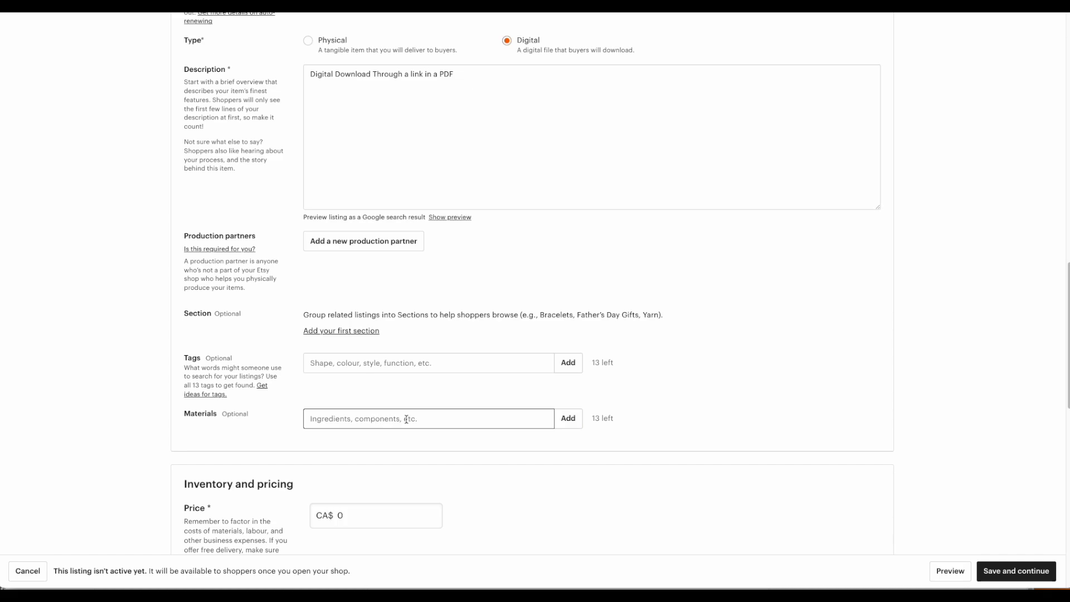
Step: Set the listing's price to CA$ 1.00 in the Inventory and pricing section
scroll(463, 485, "down", 3)
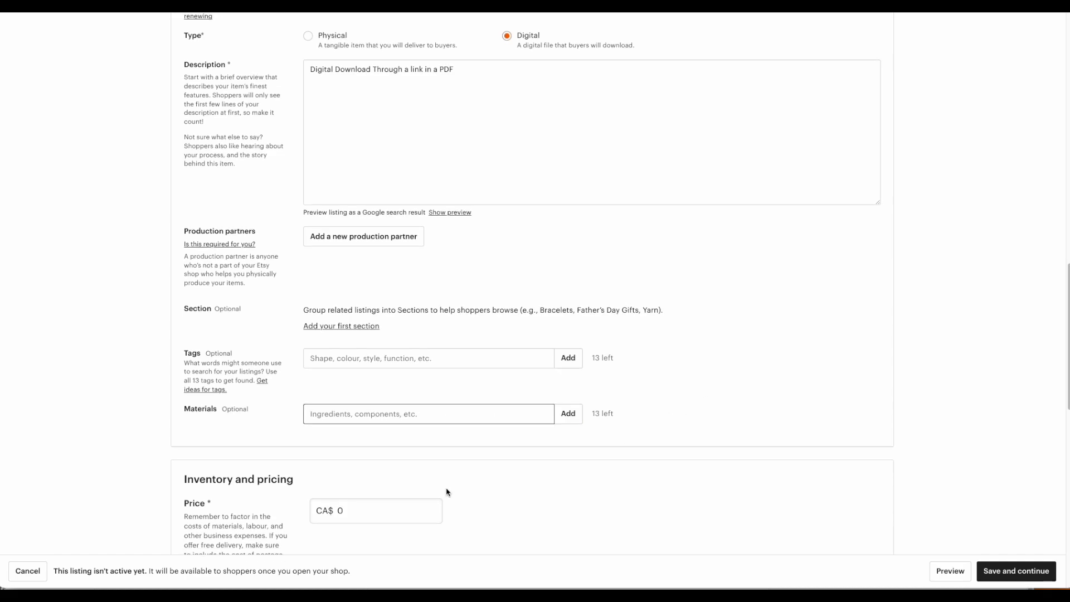
left_click(368, 348)
left_click(368, 348)
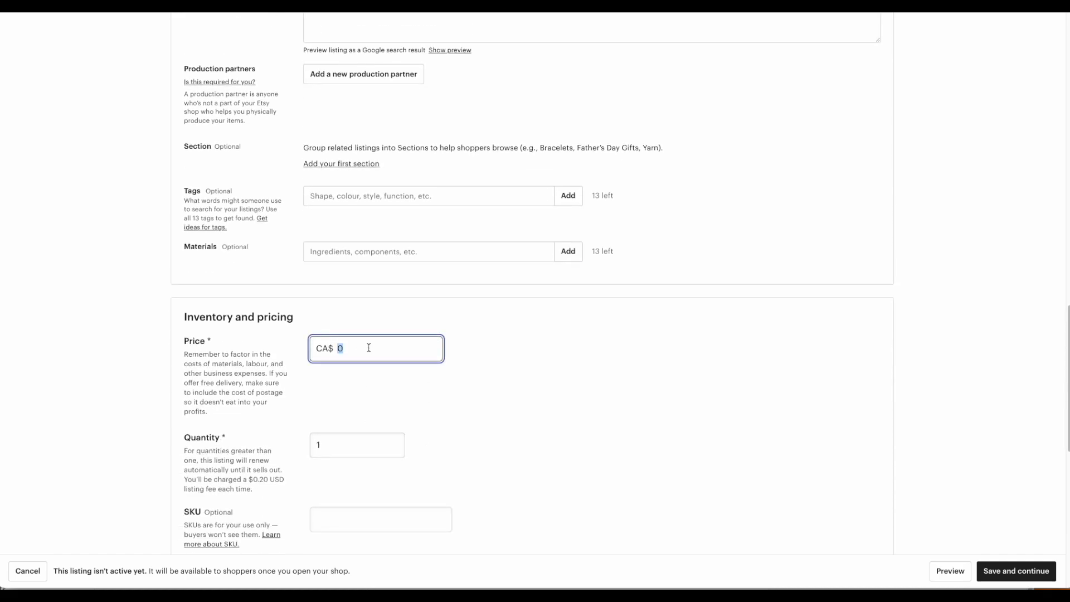
scroll(384, 363, "down", 2)
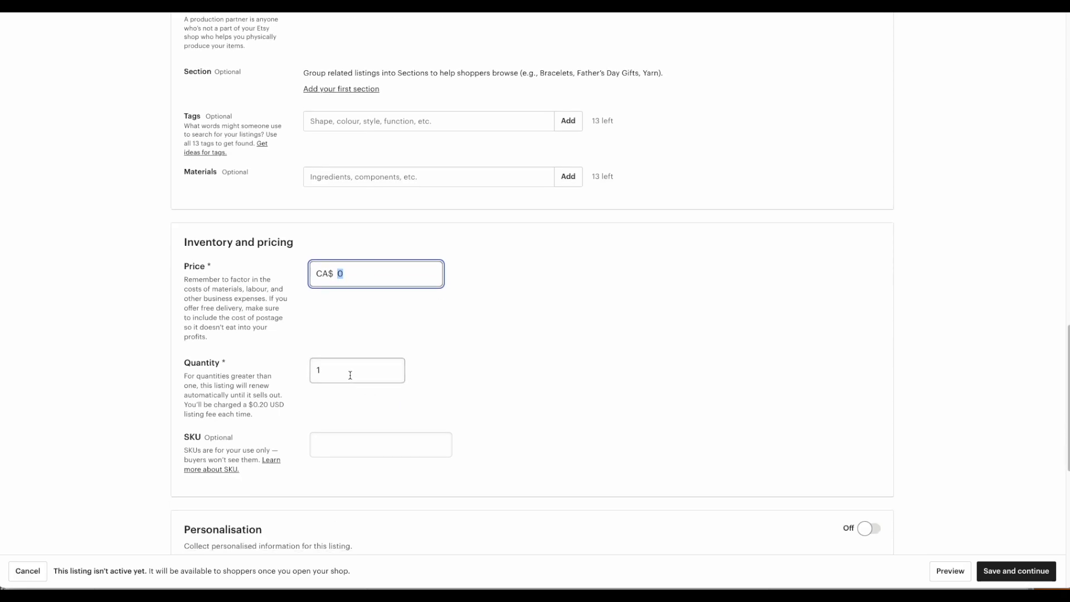
left_click(350, 374)
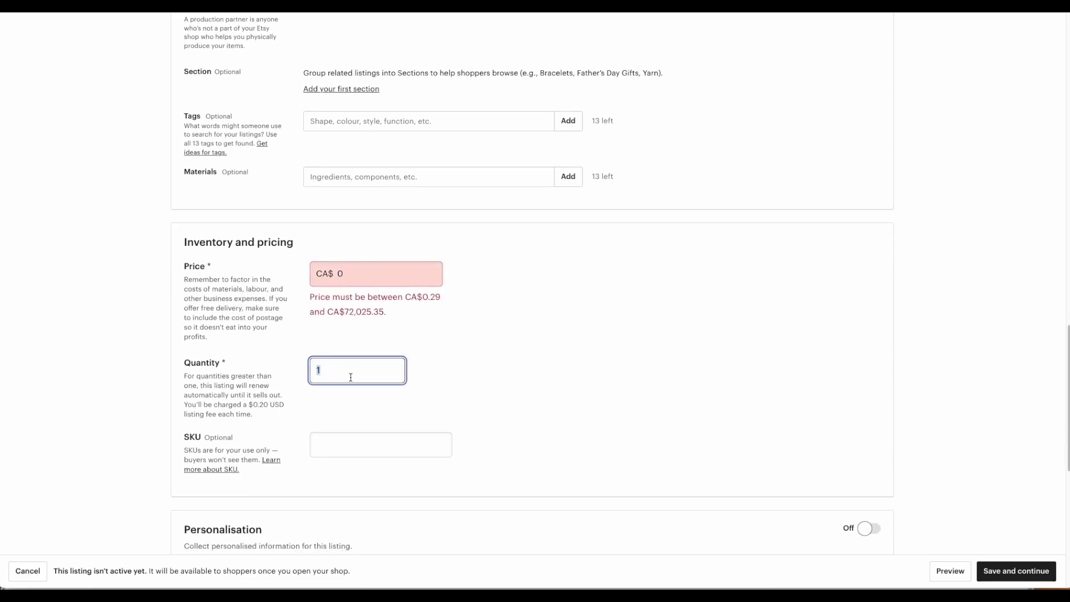
left_click(379, 279)
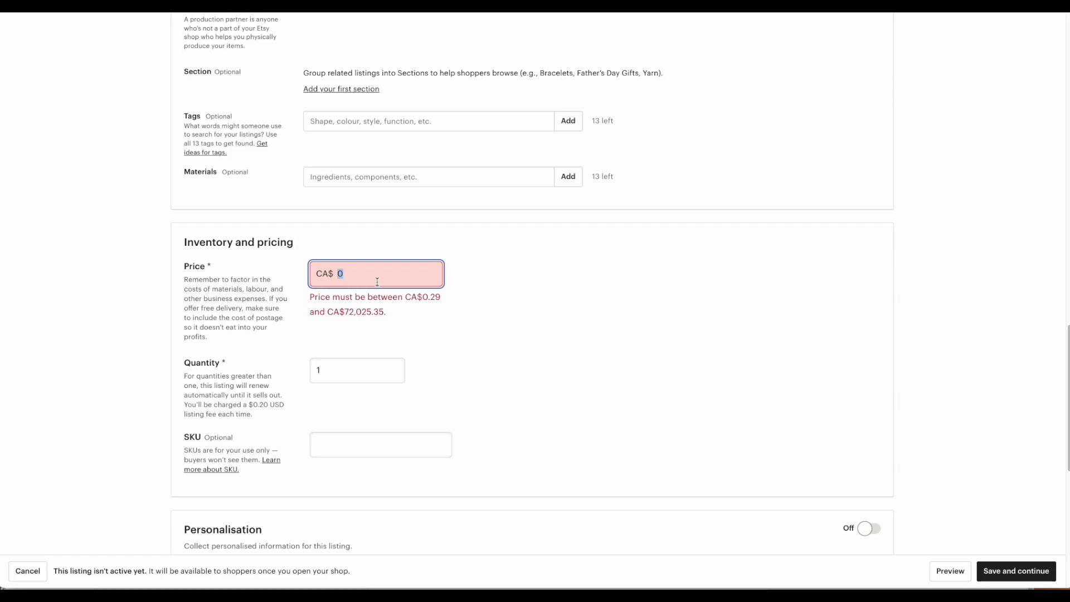
type("1")
Step: Set the listing's quantity to 999
left_click(351, 370)
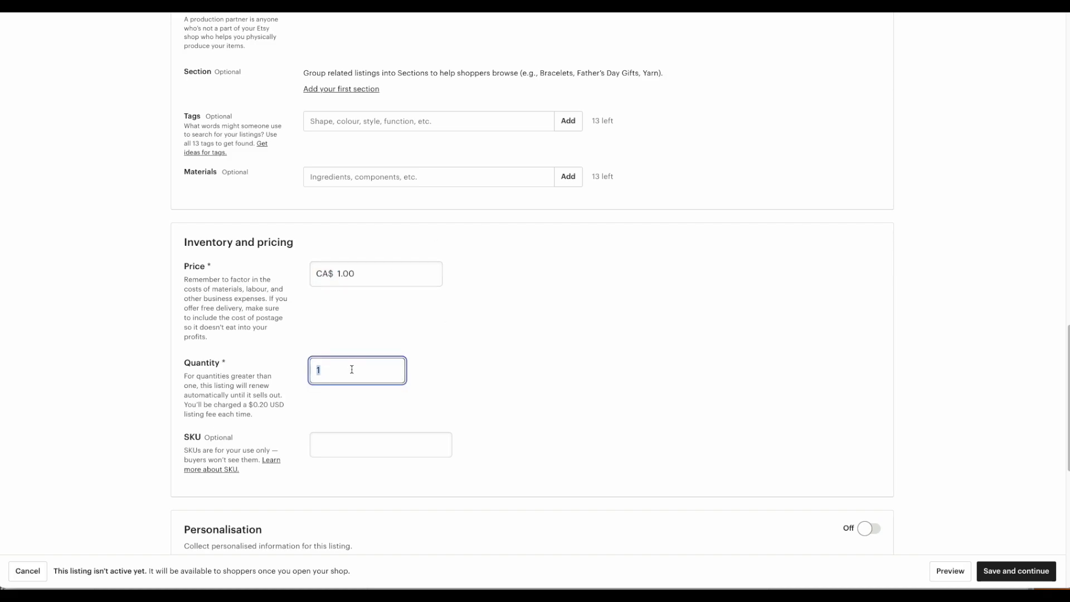
type("1000")
key("BackSpace")
key("BackSpace")
key("BackSpace")
key("BackSpace")
type("9")
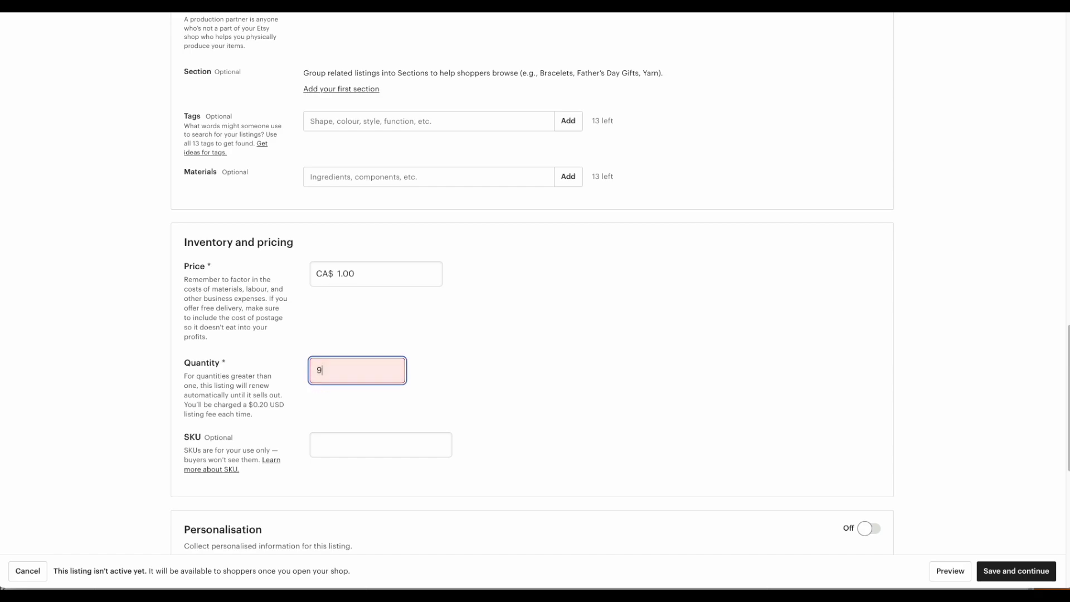
type("99")
left_click(468, 367)
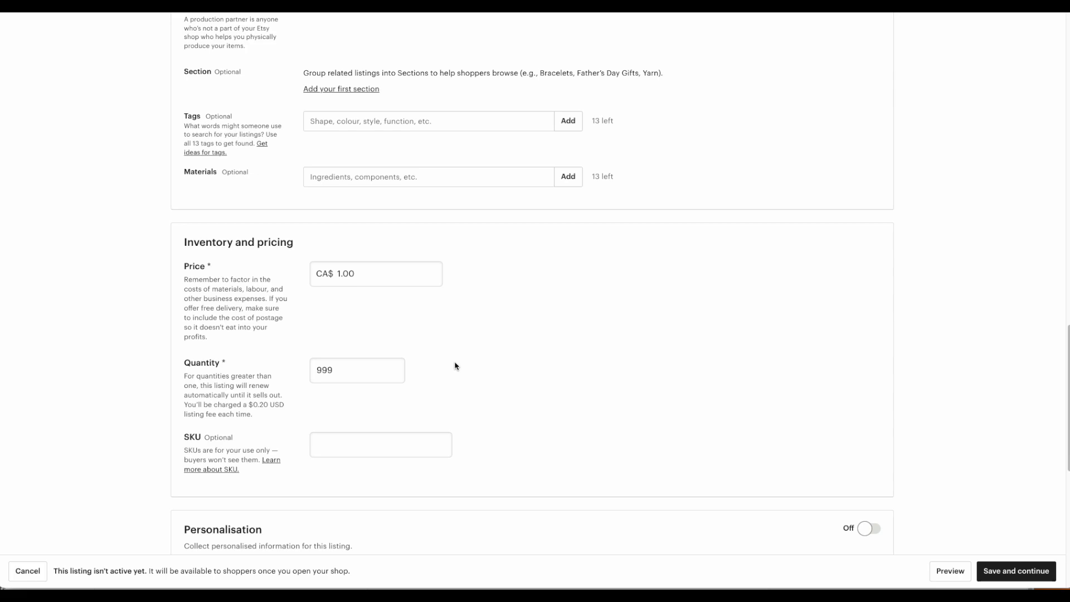
Step: Check the Personalisation setting and the uploaded file in the Digital files section
scroll(452, 368, "down", 3)
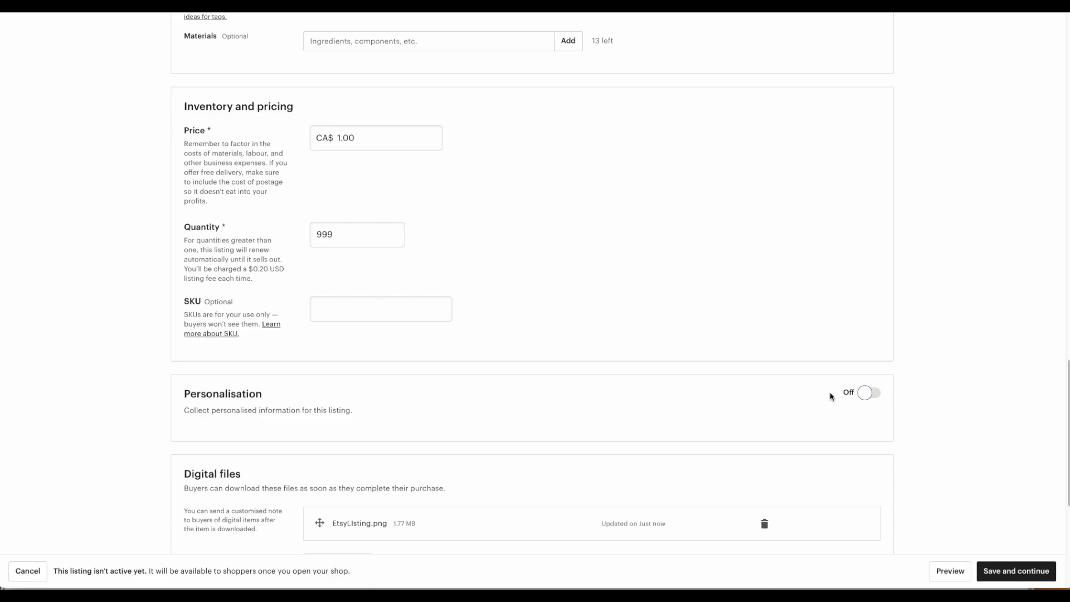
scroll(710, 416, "down", 5)
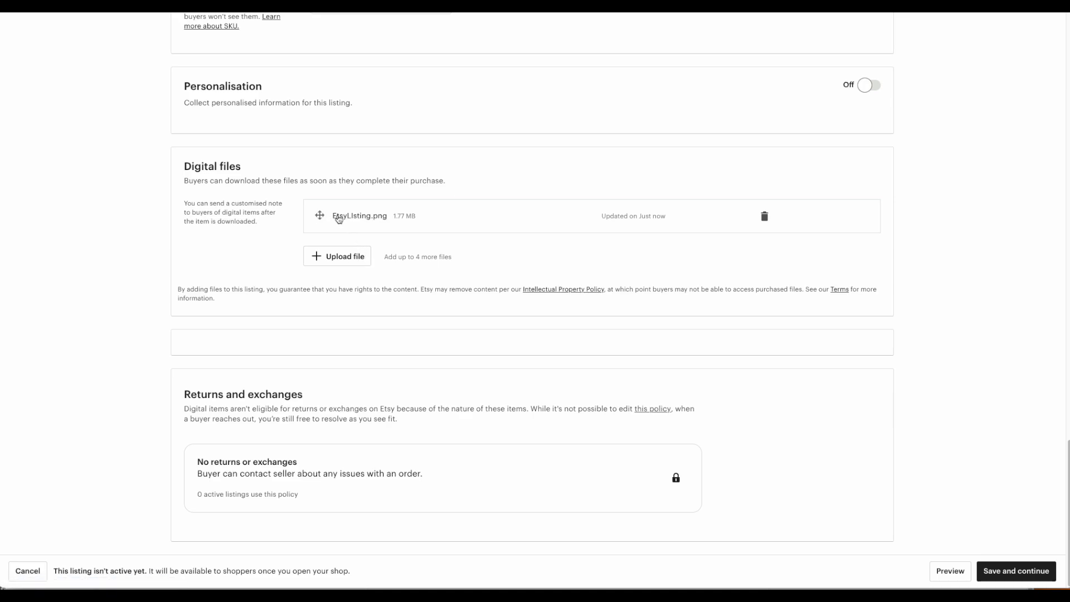
left_click_drag(320, 215, 339, 229)
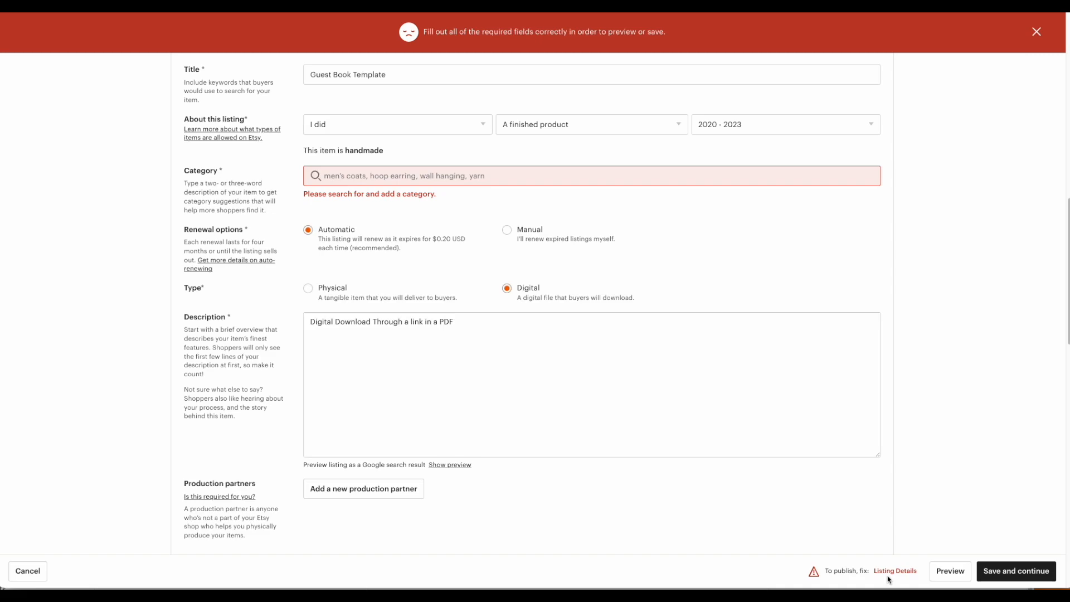
Step: Search the listing categories for "template" and assign Digital under Art & Collectibles, Drawing & Illustration
left_click(892, 574)
left_click(390, 179)
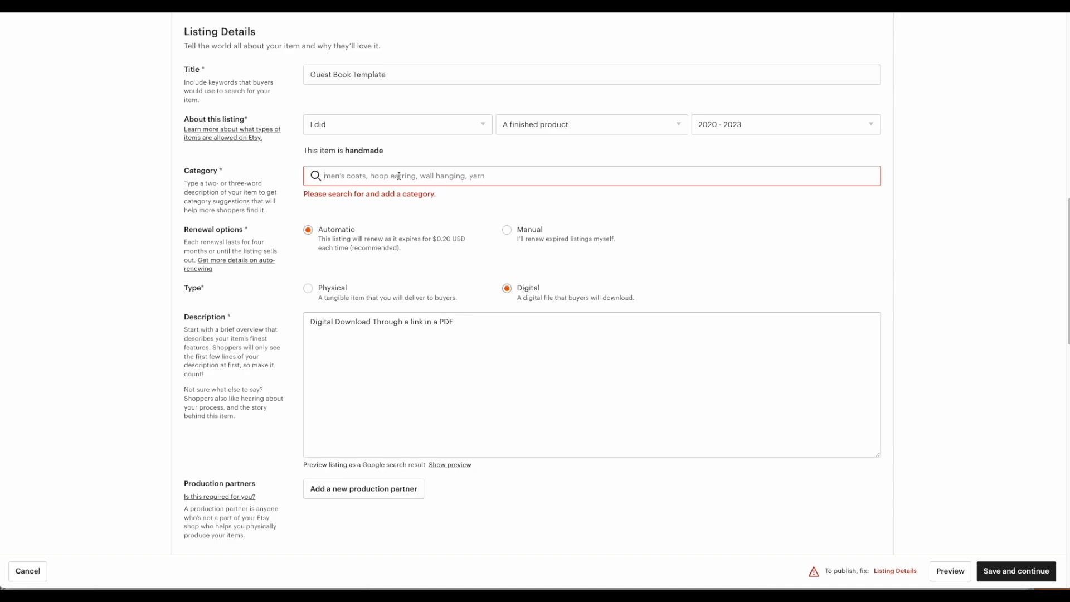
type("template")
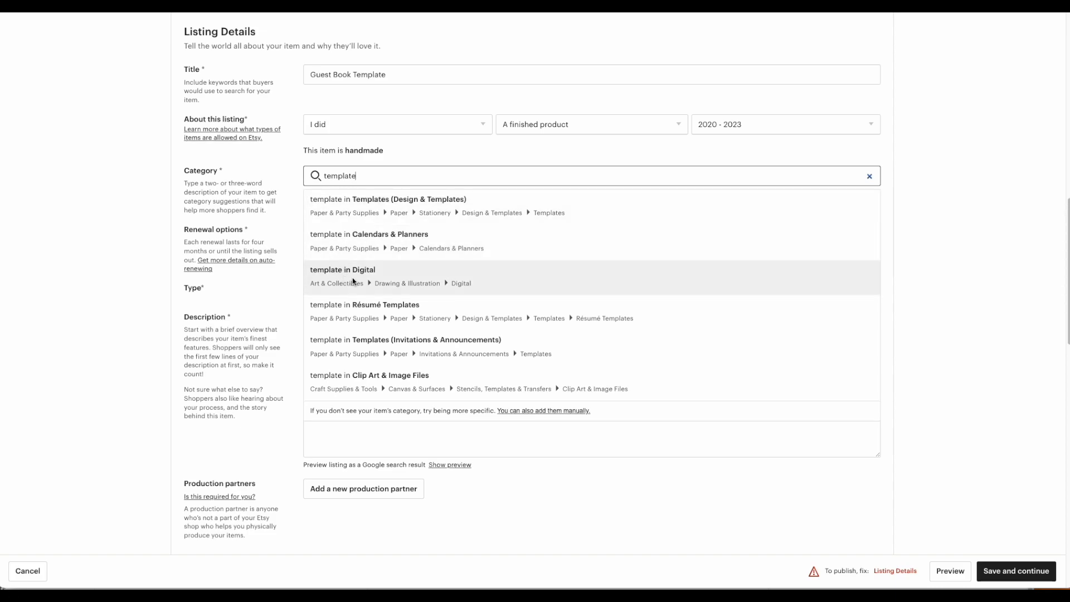
left_click(383, 279)
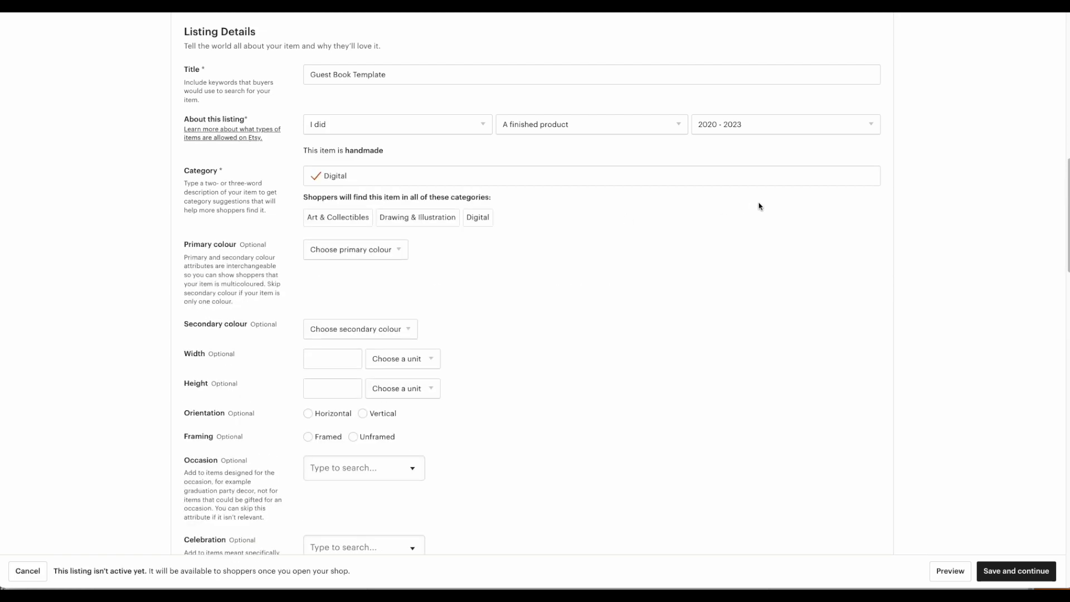
Step: Set the listing's primary colour to Green
left_click(397, 249)
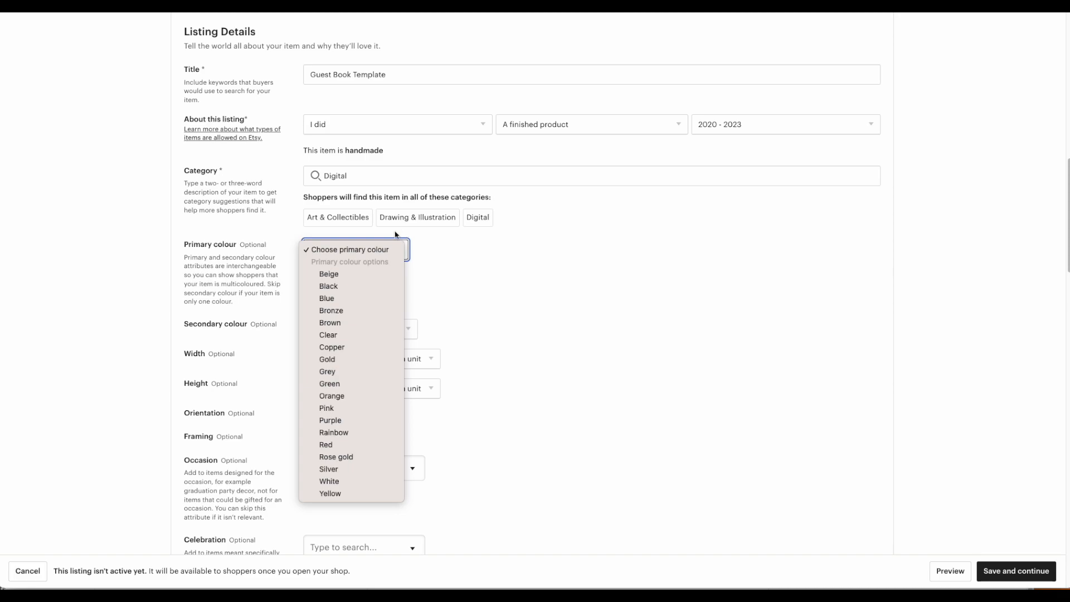
left_click(516, 256)
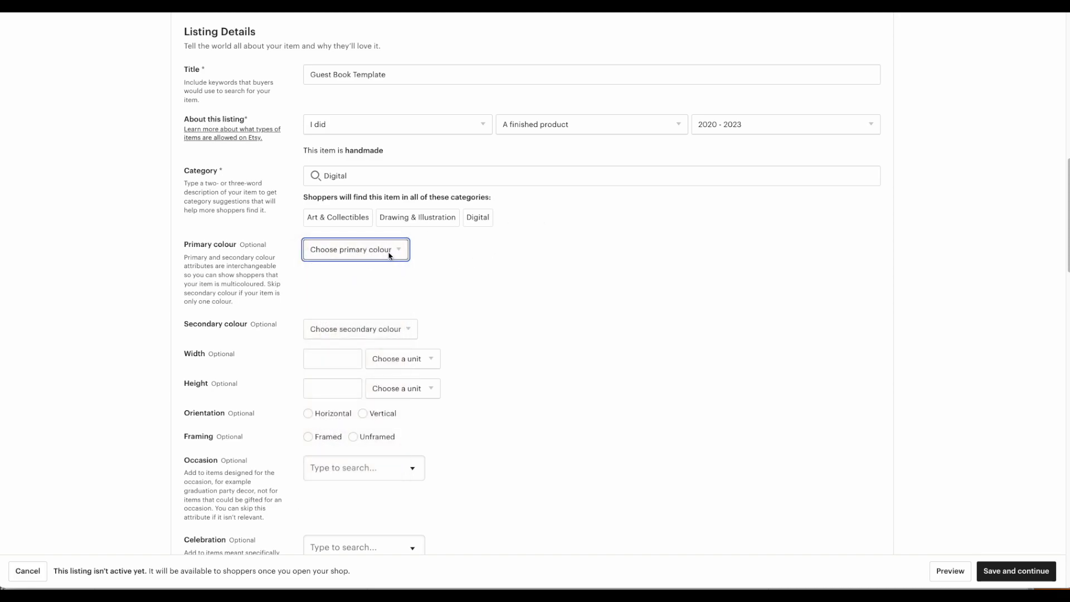
scroll(550, 199, "up", 10)
scroll(461, 251, "down", 13)
scroll(371, 187, "up", 2)
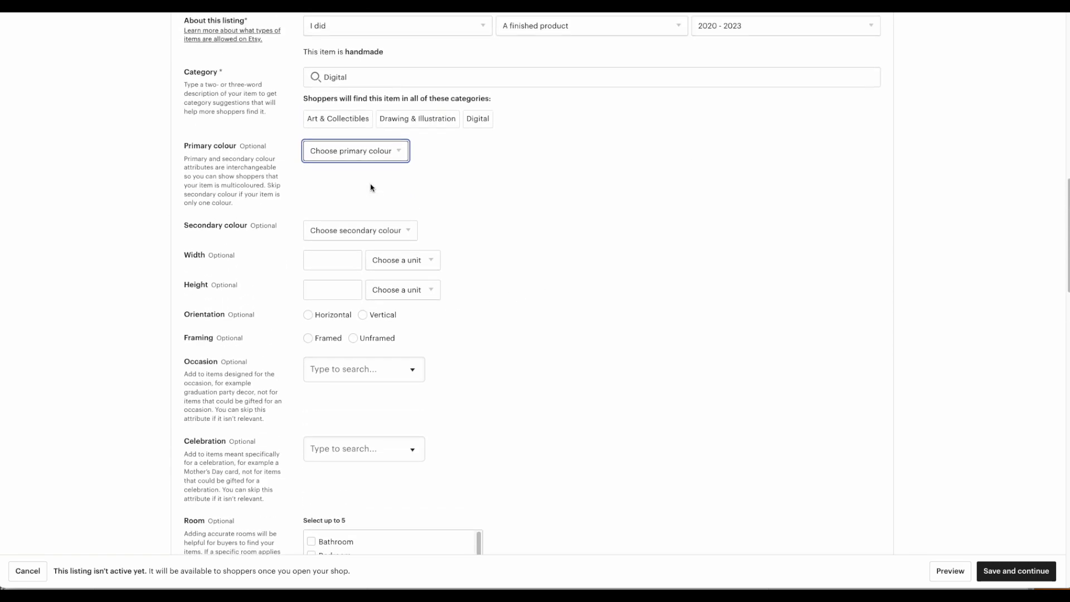
left_click(382, 158)
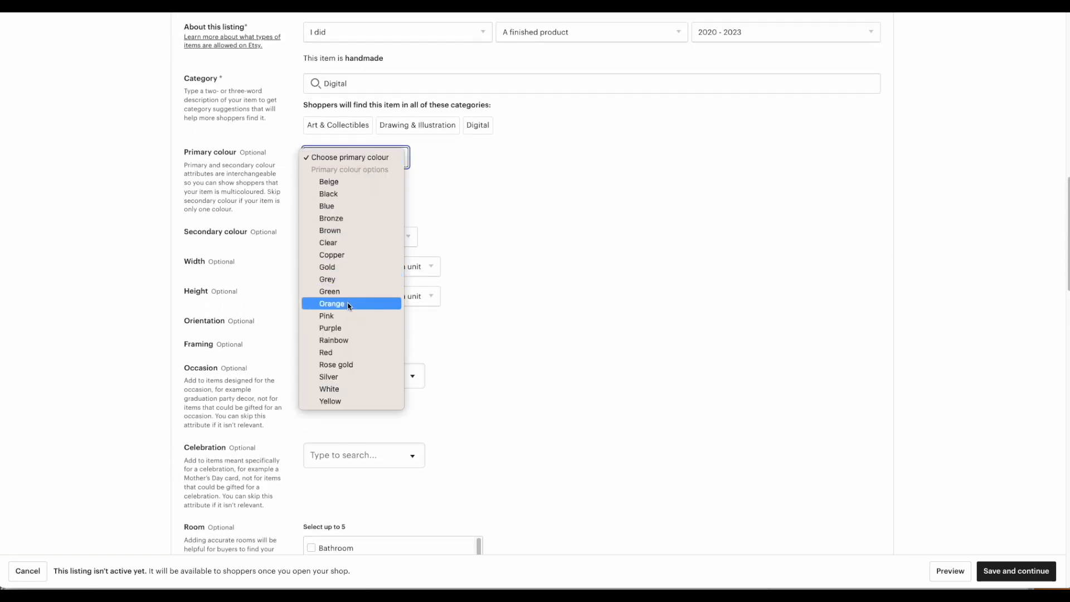
left_click(390, 291)
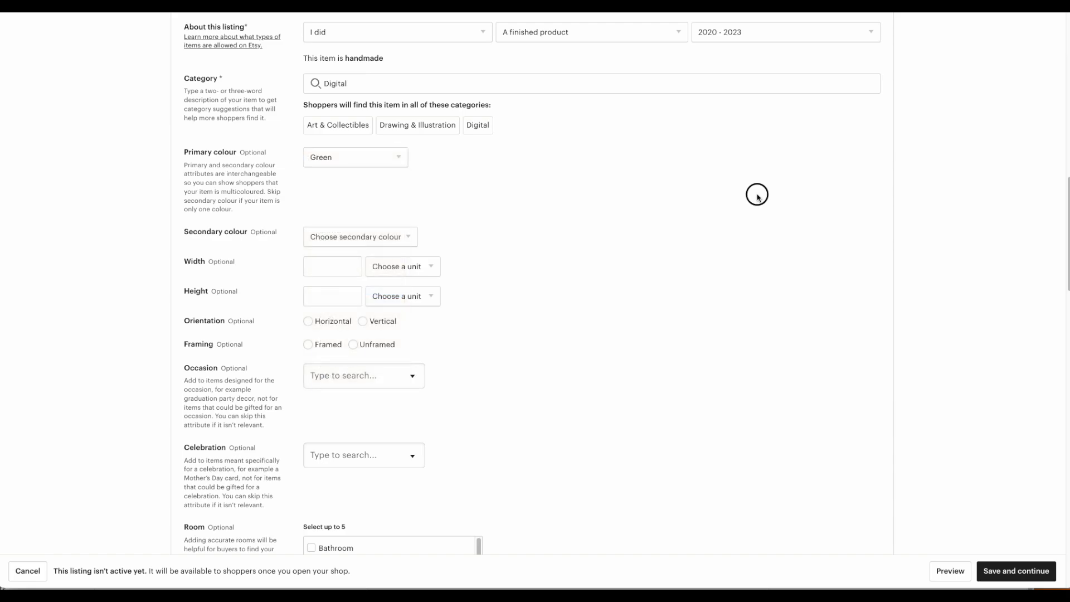
Step: Look through the available Occasion and Celebration options for the listing without choosing any
scroll(757, 196, "down", 4)
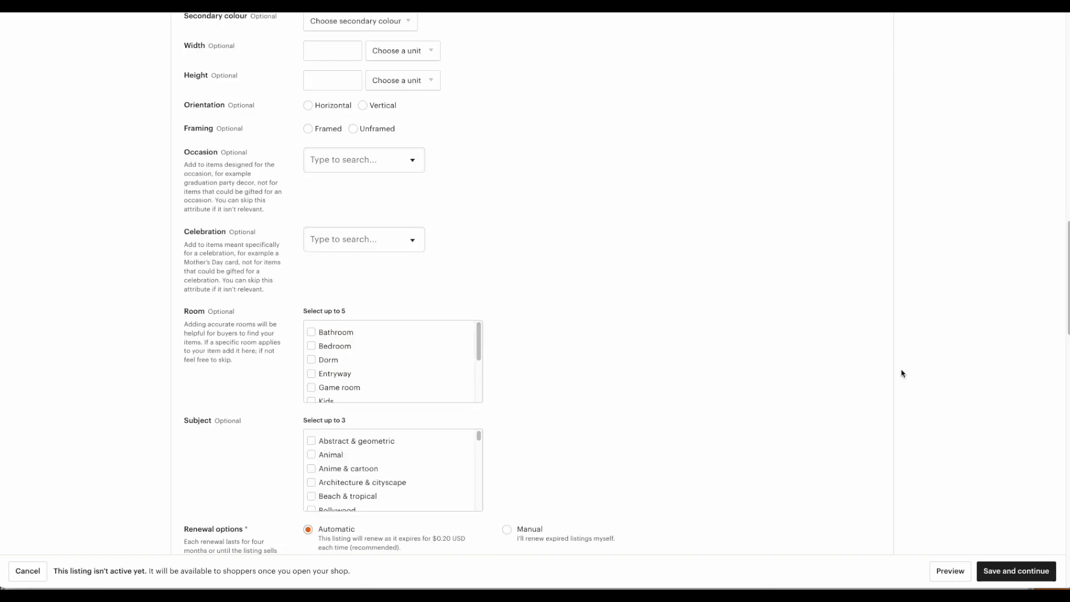
left_click(387, 165)
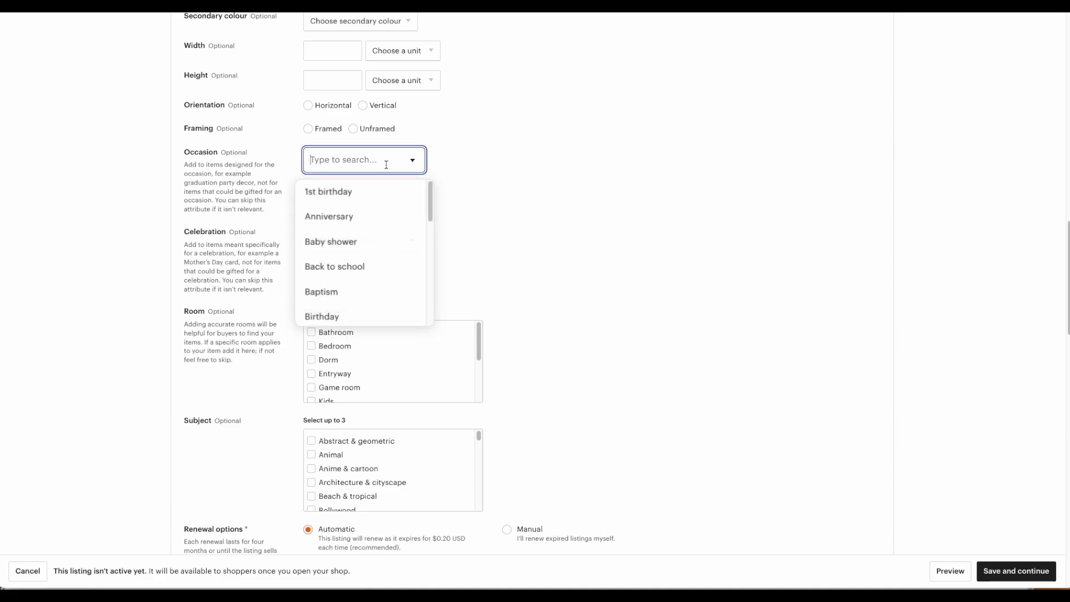
scroll(383, 240, "down", 5)
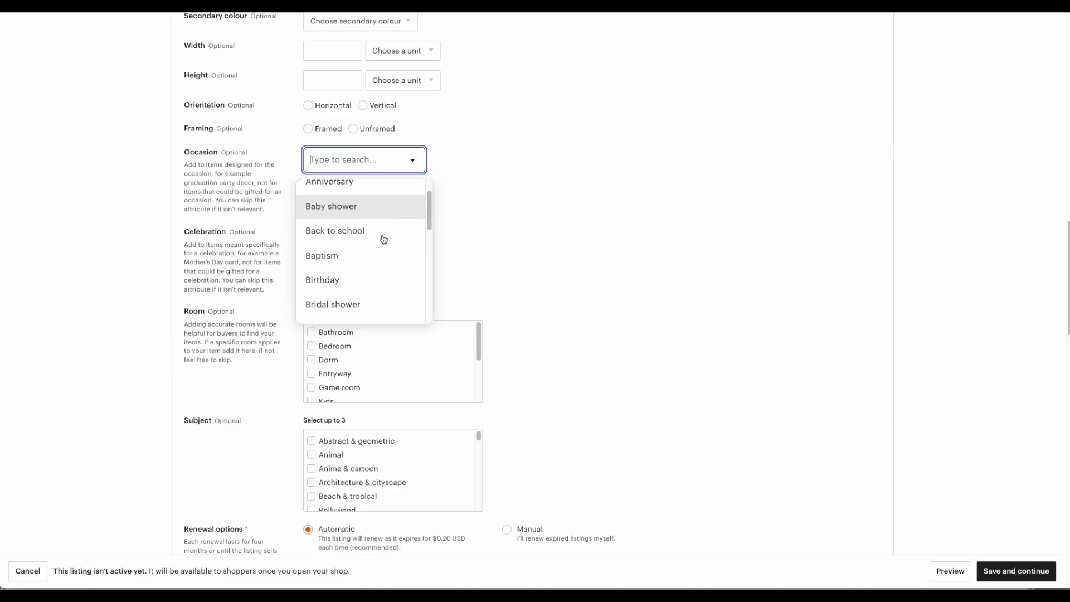
scroll(384, 240, "down", 2)
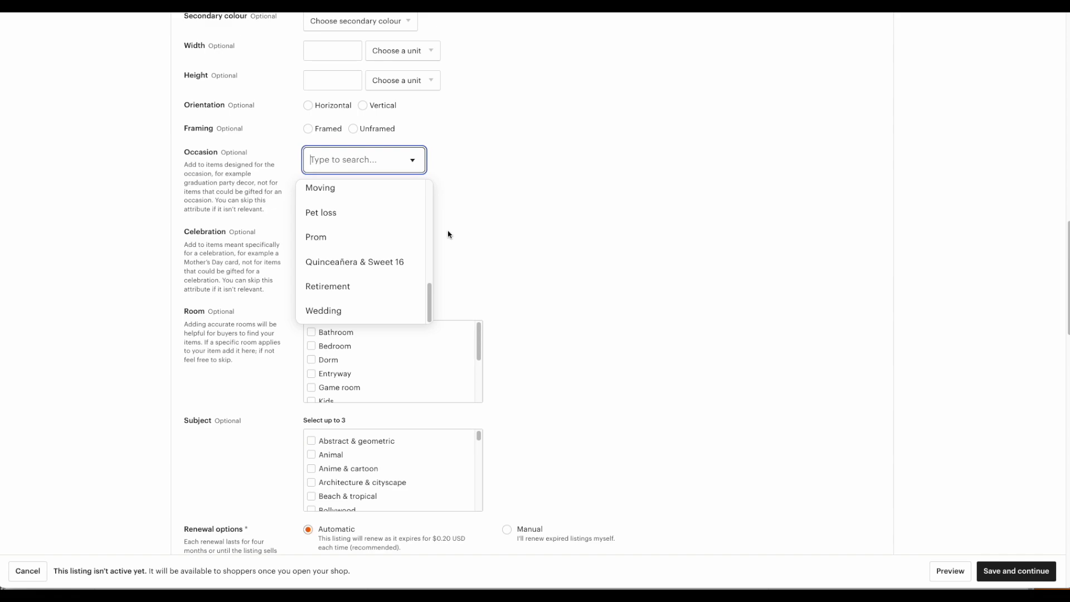
scroll(447, 232, "down", 3)
scroll(376, 262, "down", 3)
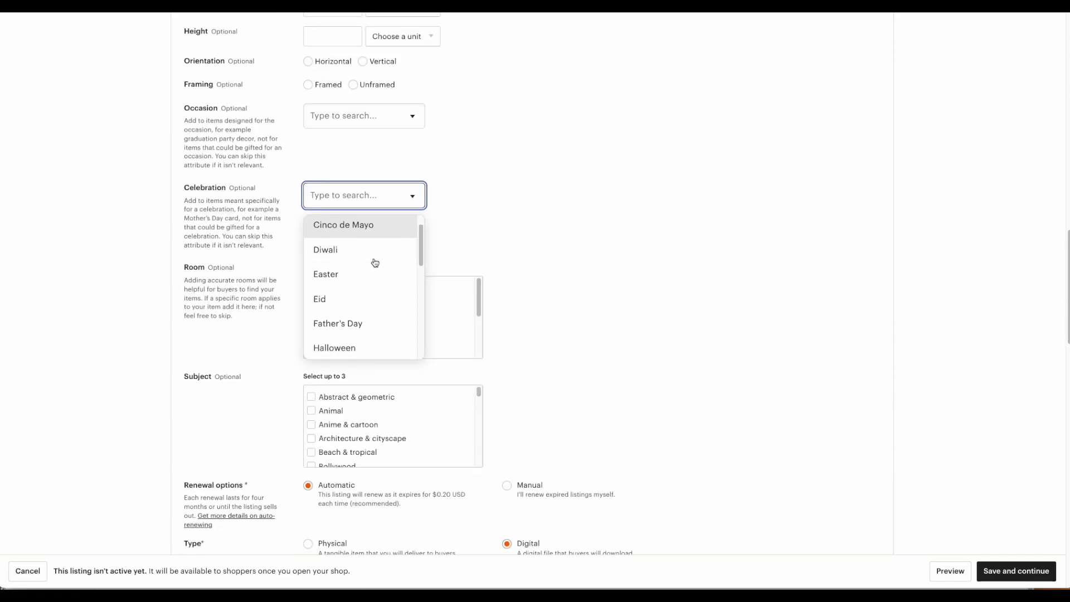
left_click(358, 113)
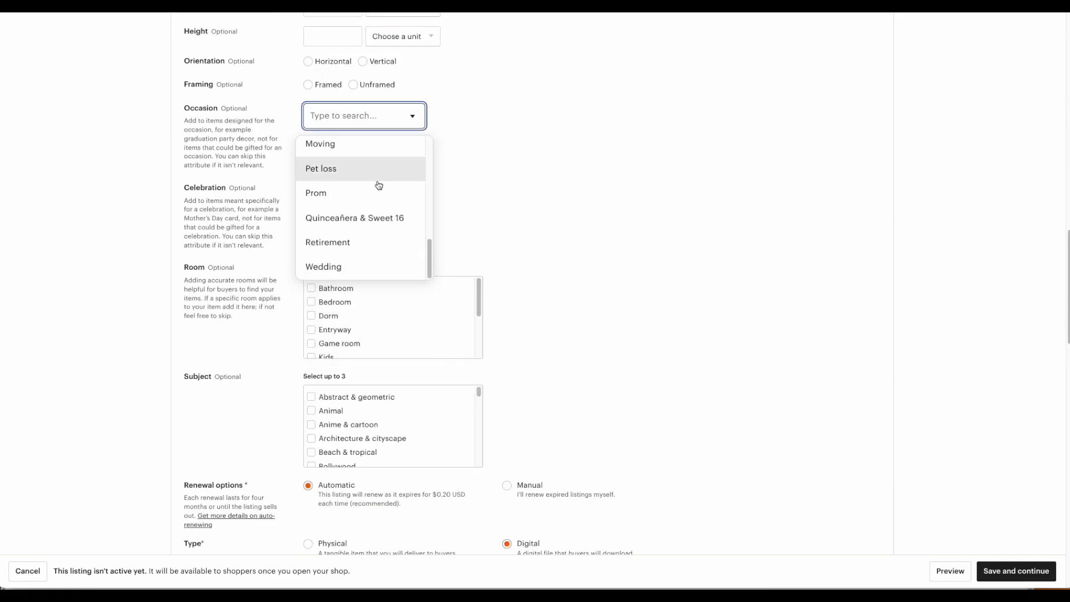
scroll(379, 183, "down", 2)
left_click(388, 99)
scroll(400, 204, "down", 3)
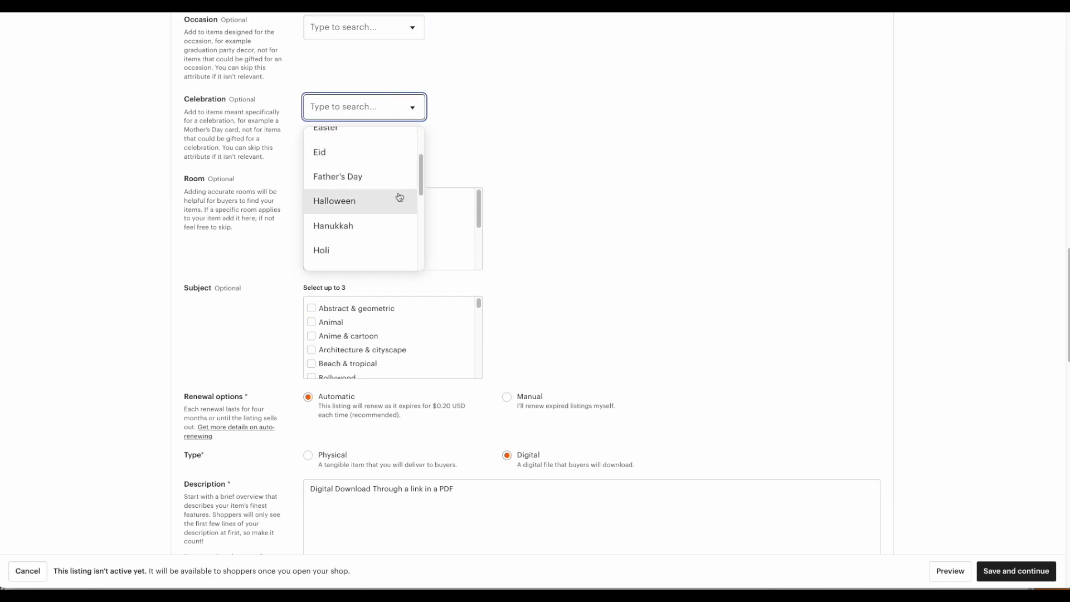
left_click(619, 189)
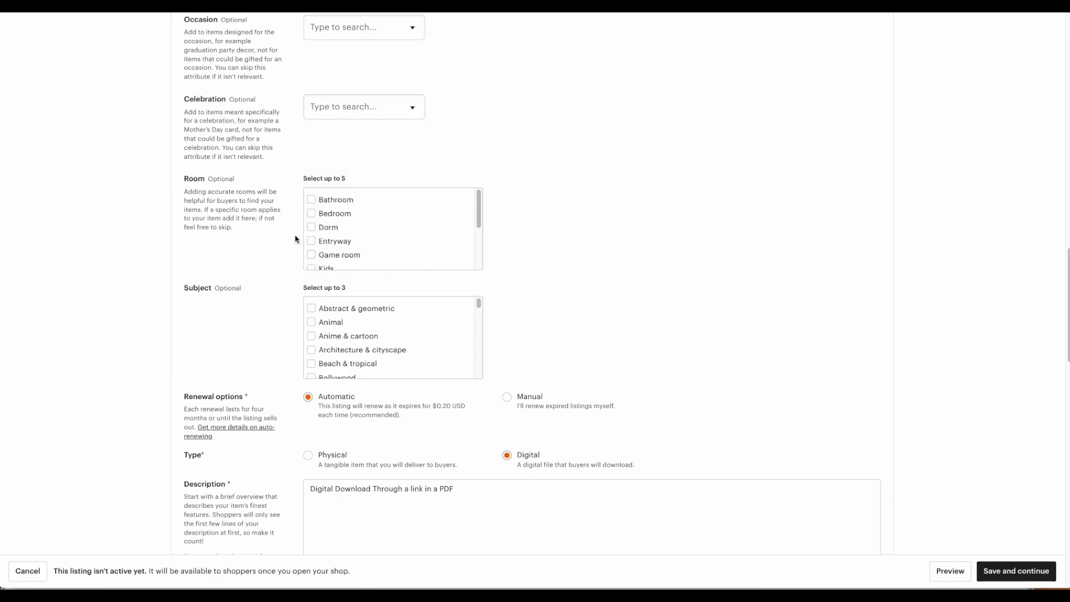
Step: Look through the optional Room and Subject choices for the listing, along with its remaining detail fields
scroll(336, 229, "down", 4)
scroll(342, 244, "down", 1)
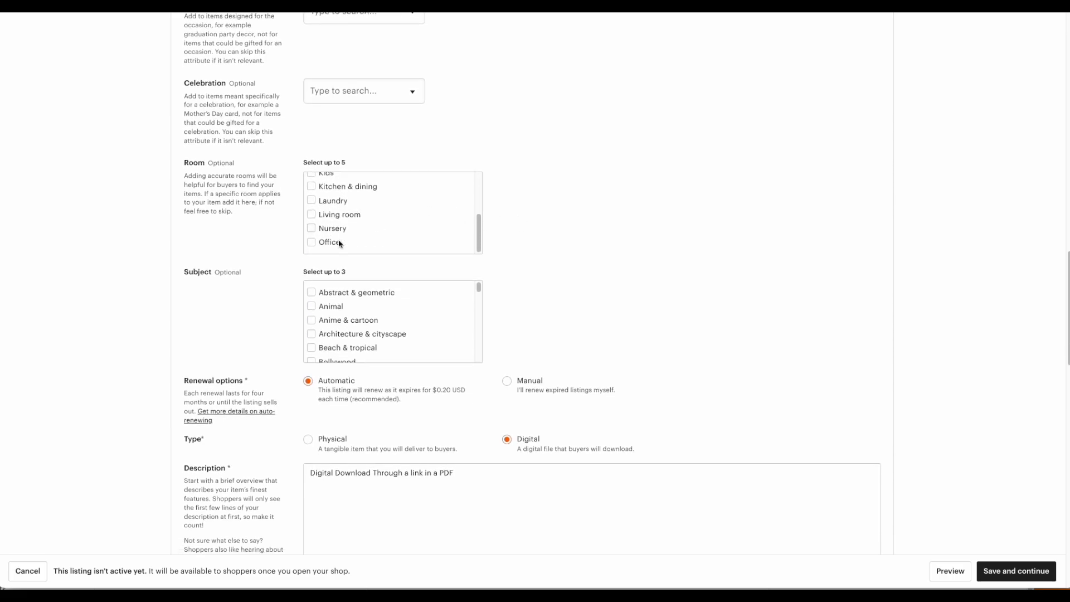
scroll(397, 210, "up", 4)
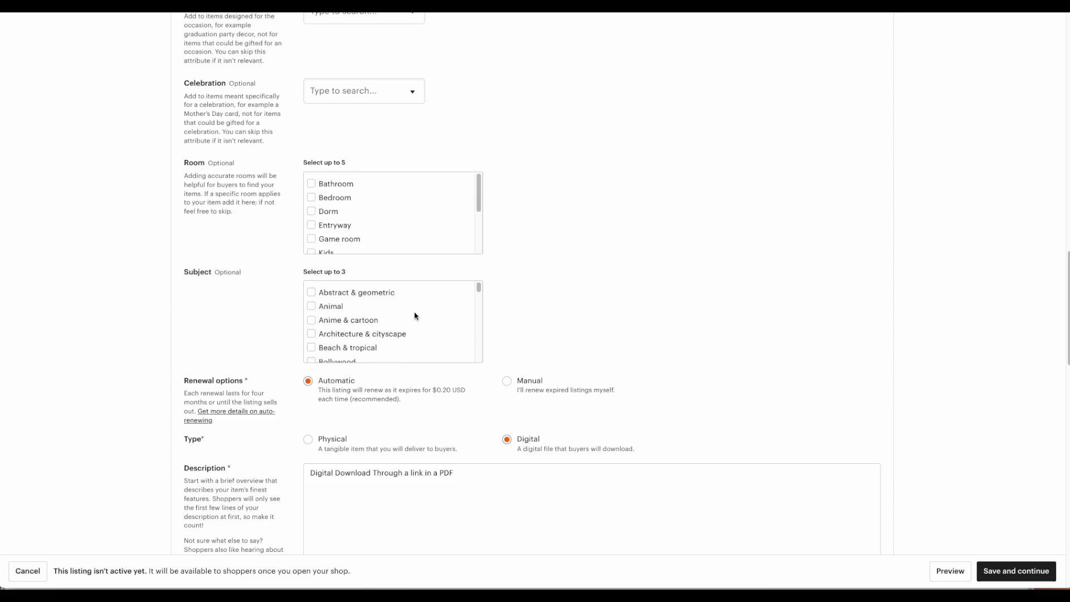
scroll(425, 310, "down", 1)
scroll(425, 310, "down", 8)
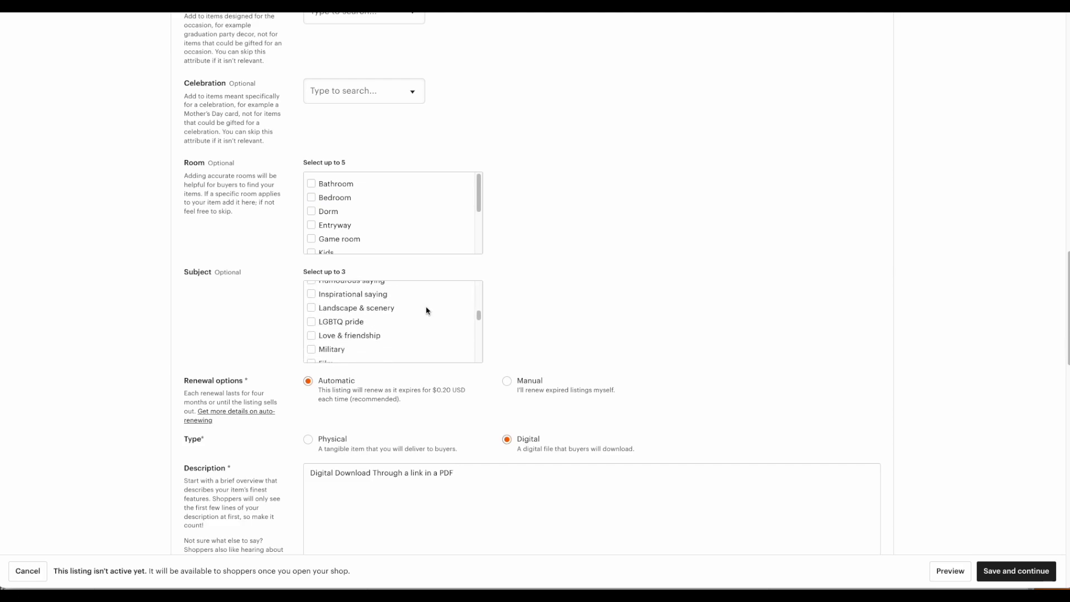
scroll(415, 320, "down", 5)
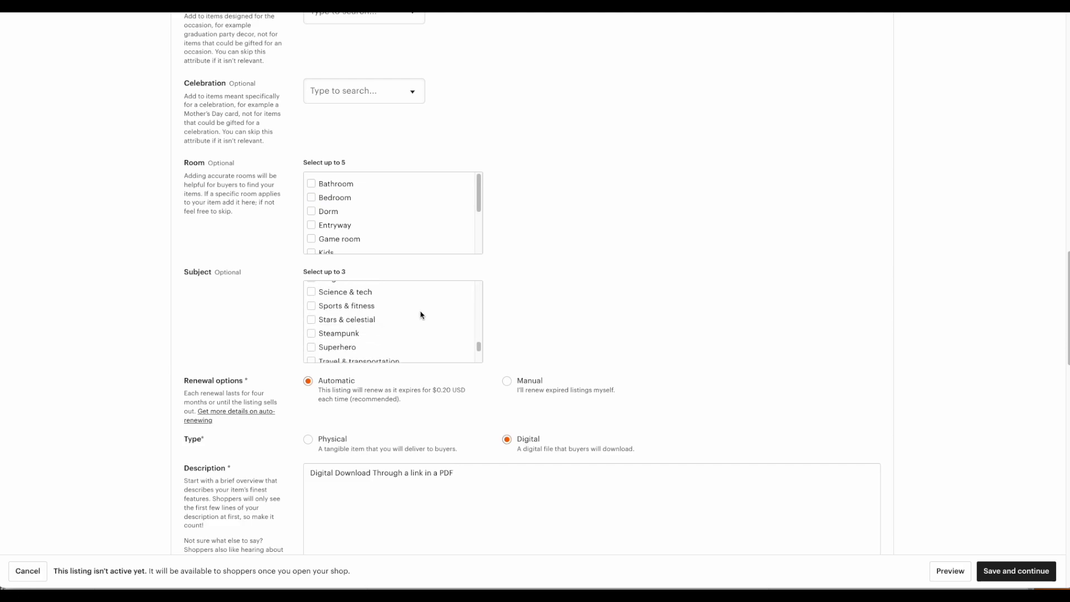
scroll(907, 341, "down", 2)
scroll(907, 341, "down", 4)
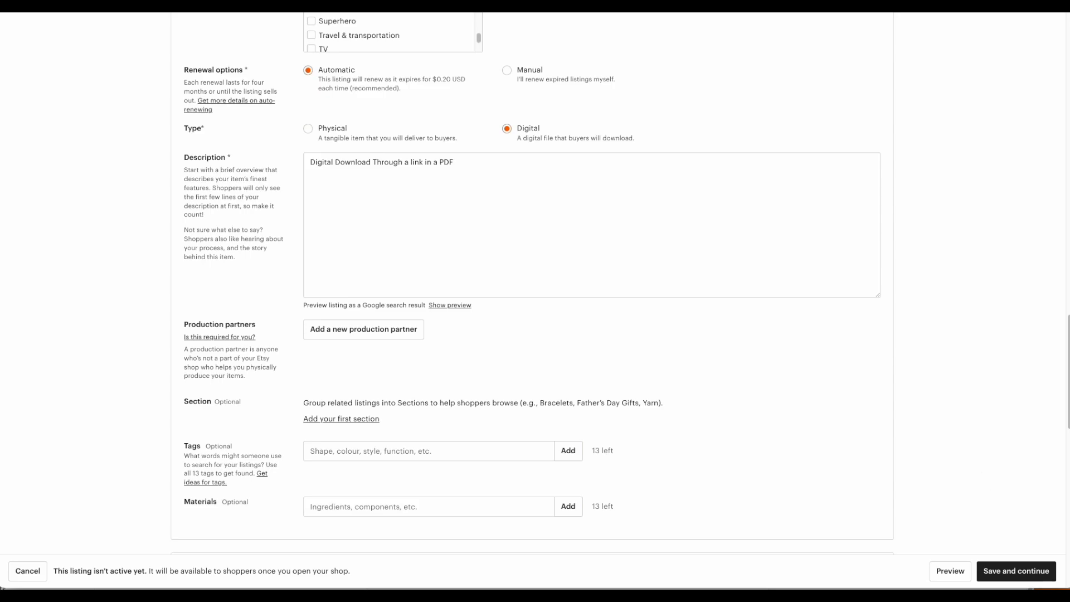
Step: Save the Guest Book Template listing and read the advice on adding more listings
left_click(1030, 572)
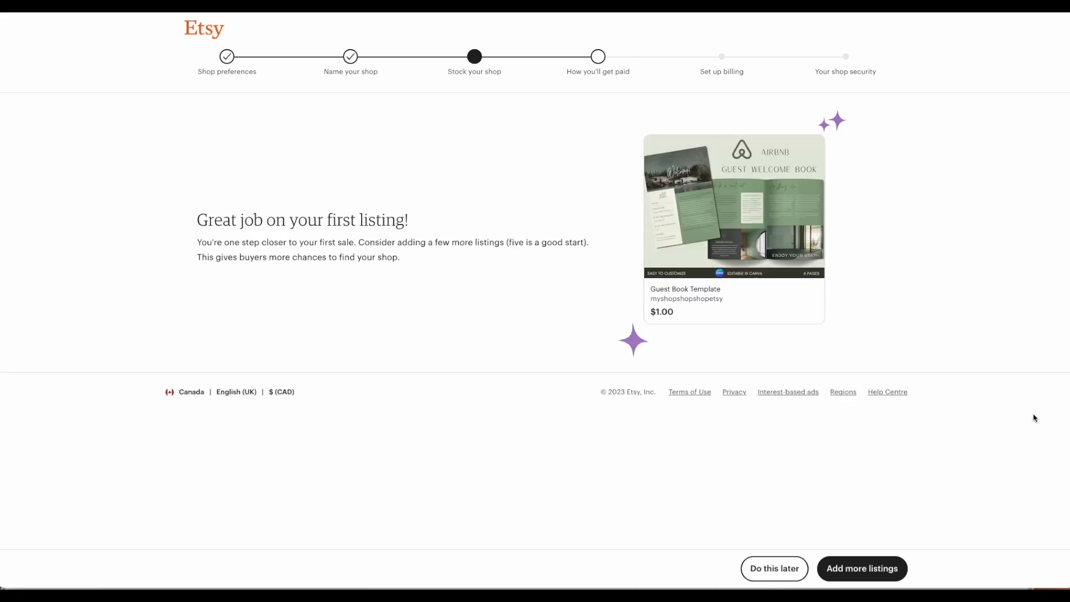
left_click_drag(199, 242, 432, 261)
left_click(557, 259)
left_click_drag(507, 243, 592, 241)
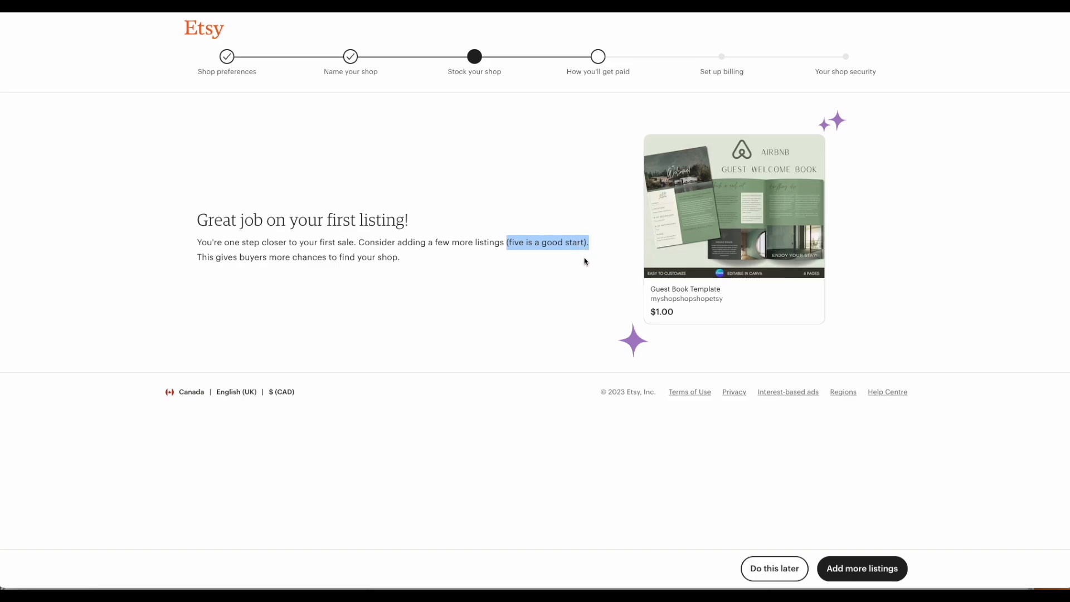
left_click(585, 263)
left_click_drag(207, 258, 414, 266)
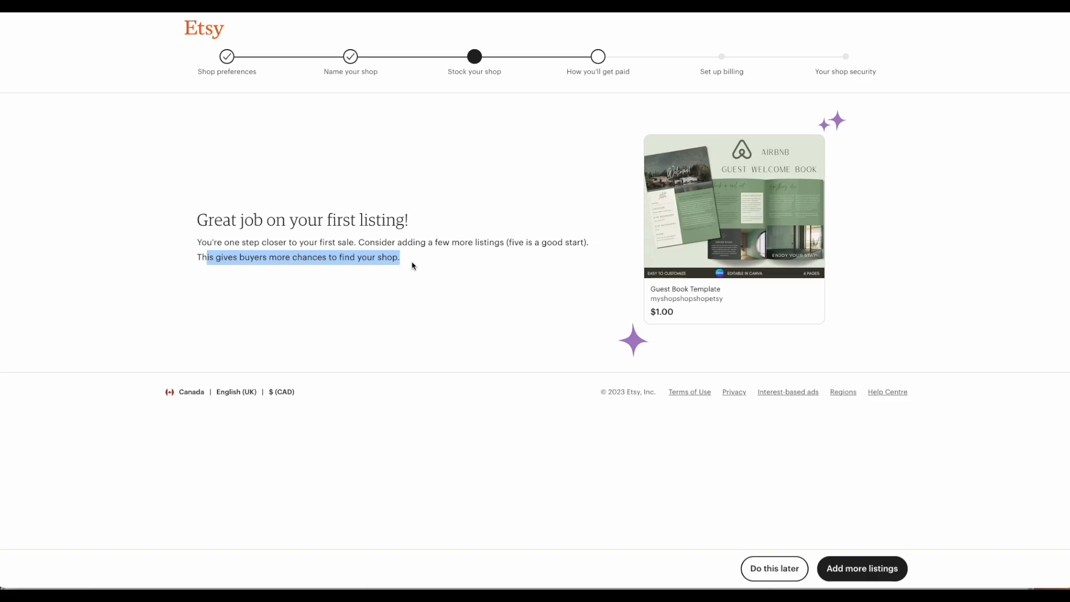
left_click(413, 265)
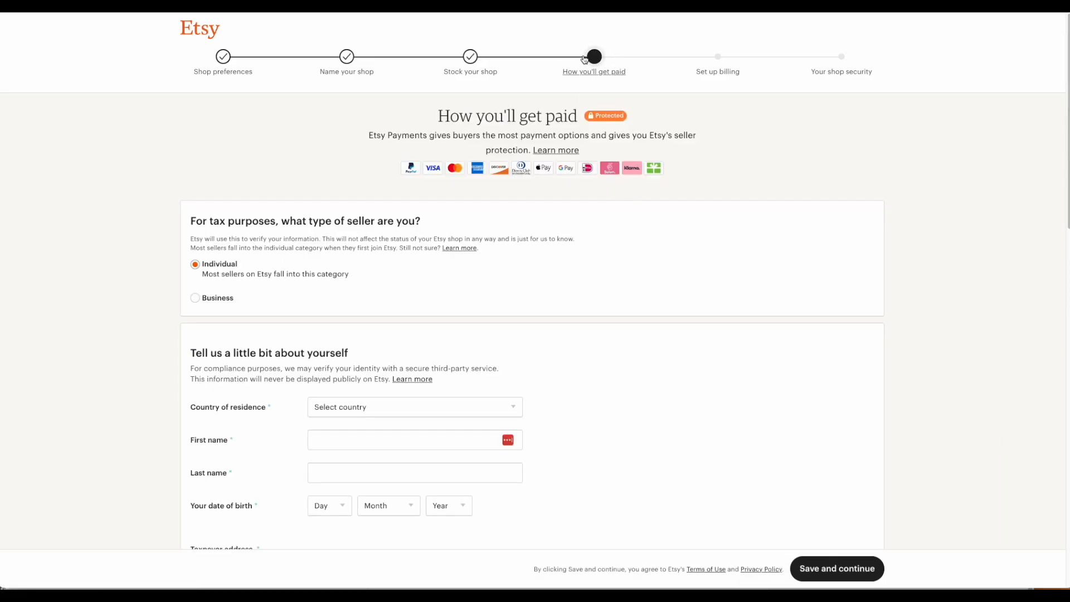
Step: Compare the Individual and Business seller types, including the business details form
scroll(578, 290, "down", 1)
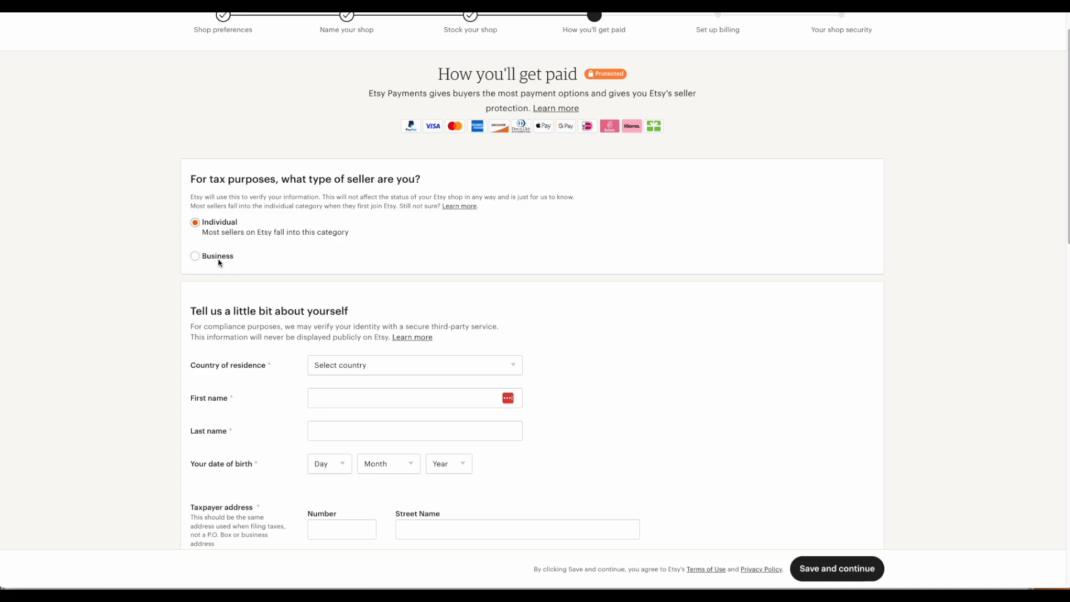
left_click_drag(203, 240, 352, 233)
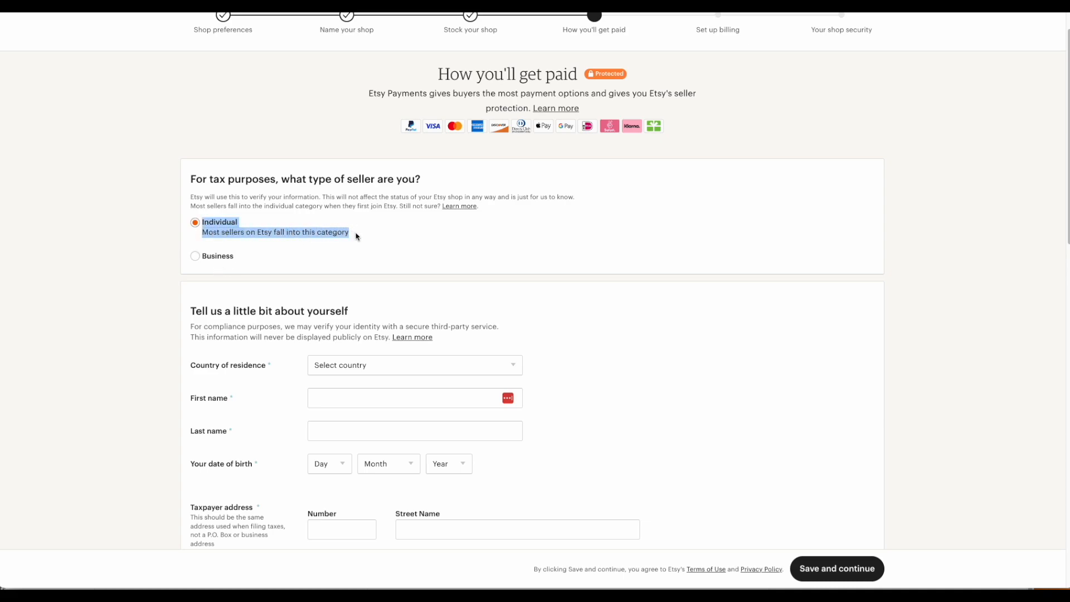
left_click(357, 235)
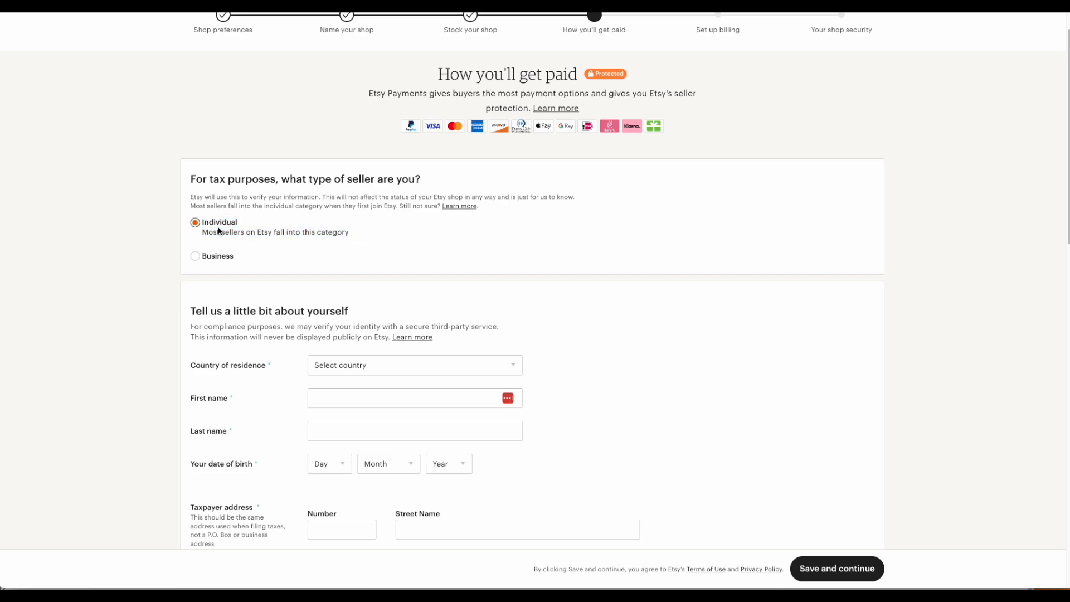
left_click(207, 257)
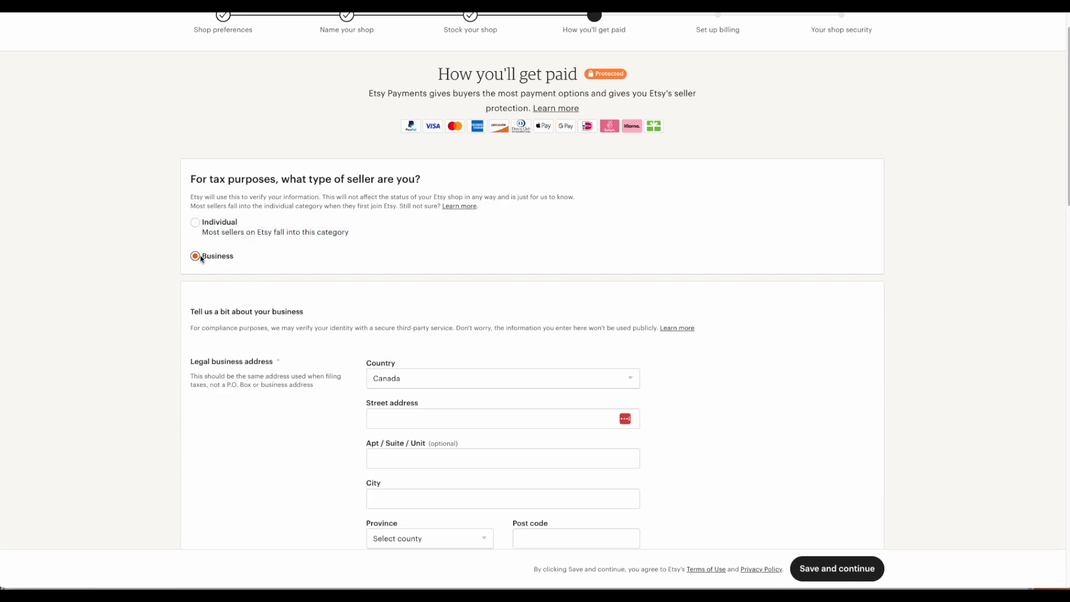
scroll(298, 339, "down", 2)
left_click_drag(195, 250, 271, 265)
left_click(299, 312)
scroll(299, 332, "down", 3)
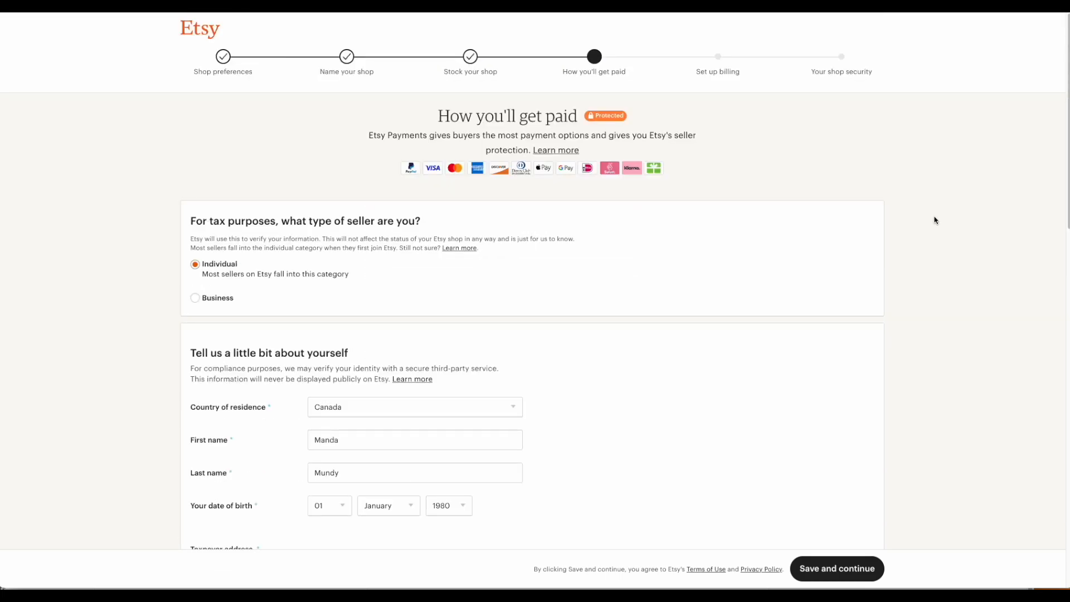
Step: Set the bank location to Canada and read the notes on payment currency and changing the bank country
scroll(928, 220, "down", 5)
scroll(928, 223, "down", 5)
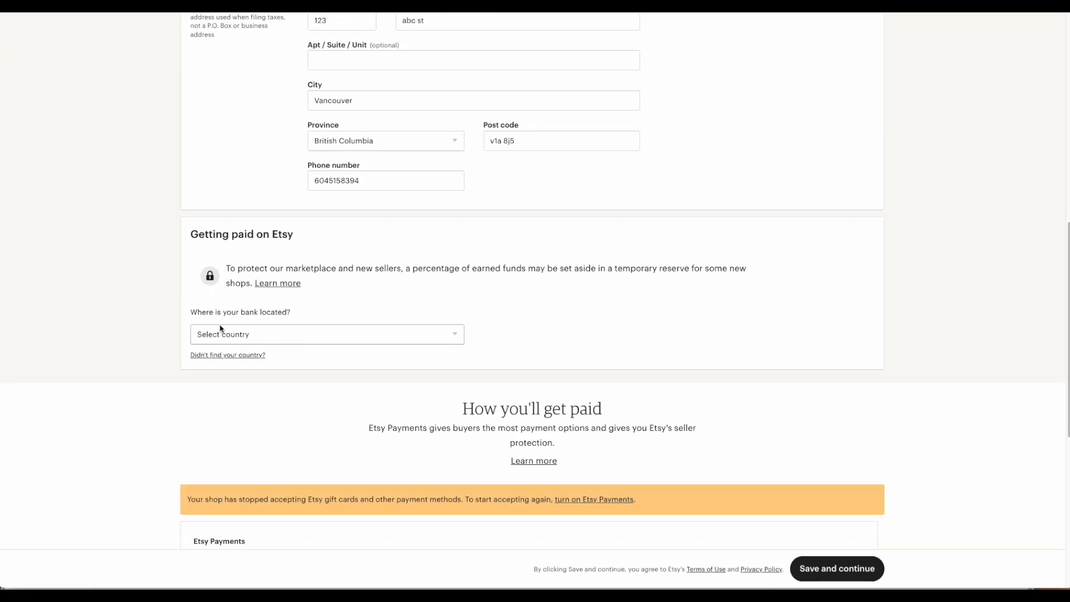
left_click(327, 333)
left_click(296, 406)
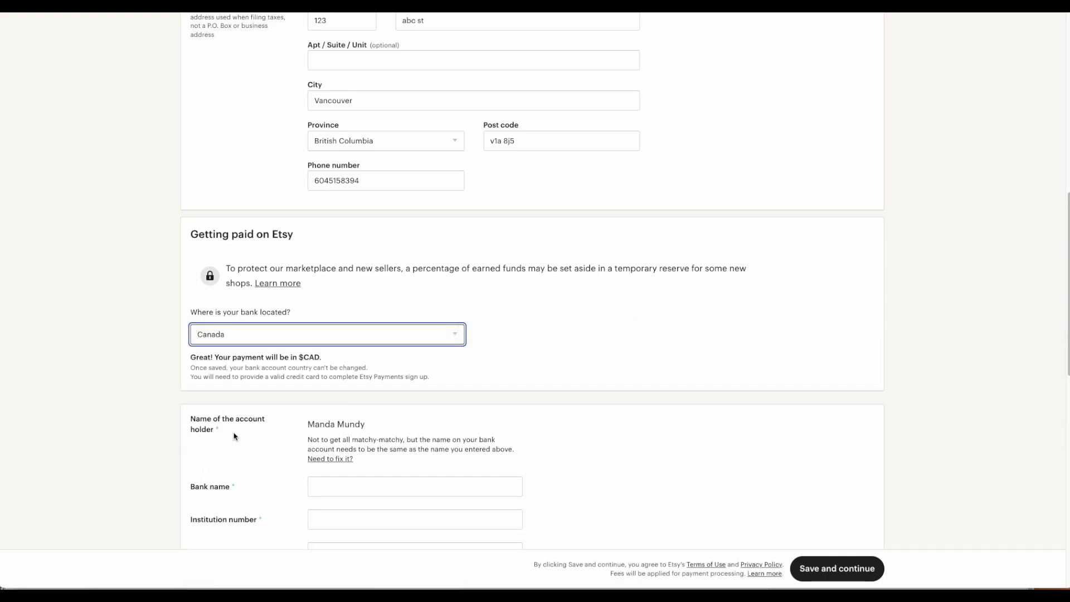
left_click_drag(203, 359, 325, 358)
left_click(373, 366)
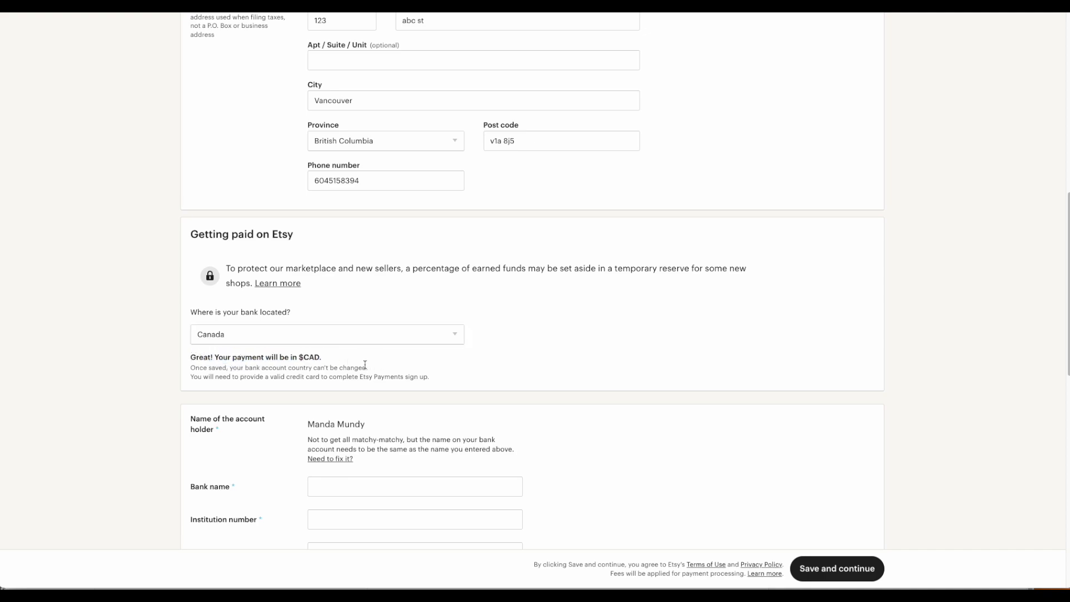
left_click_drag(190, 372, 378, 371)
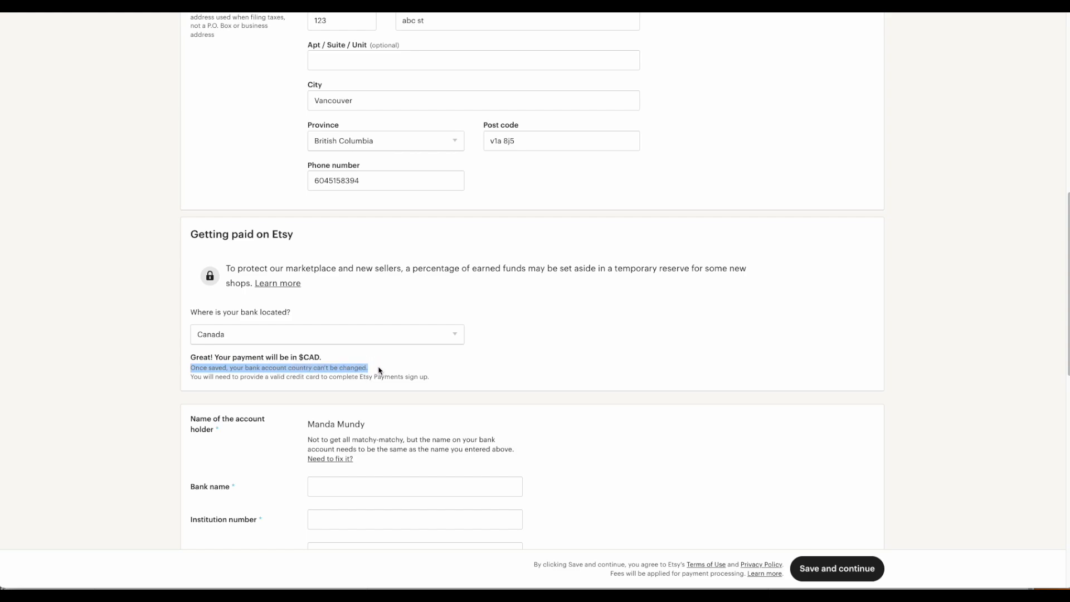
left_click(456, 372)
Step: Review the account holder name requirement against the personal details, plus the bank fields and Etsy Payments section
scroll(456, 372, "down", 3)
left_click_drag(309, 249, 500, 266)
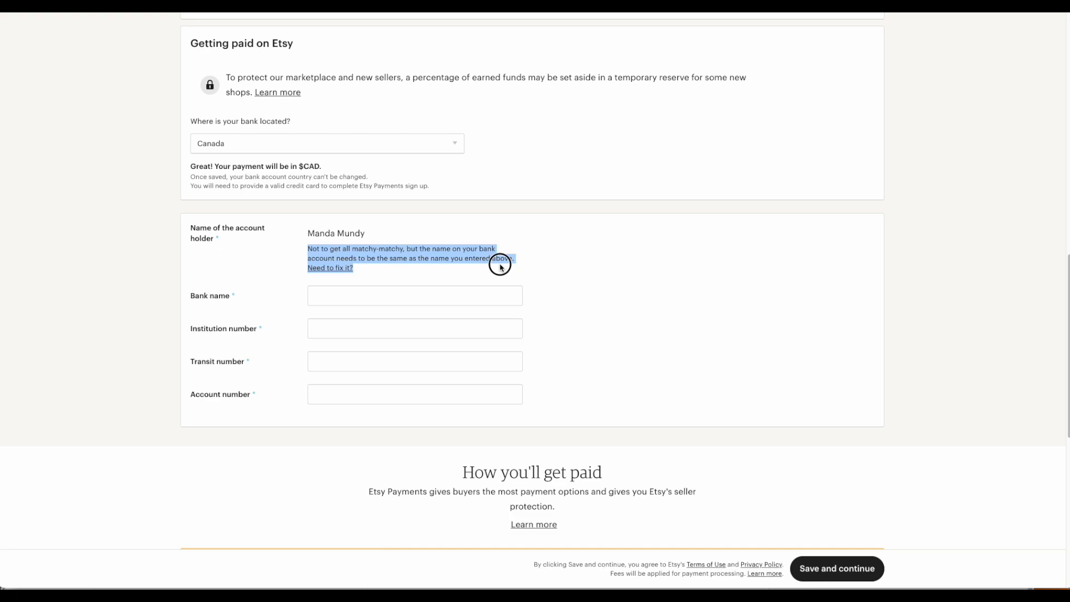
left_click_drag(500, 267, 500, 267)
scroll(394, 279, "up", 5)
scroll(395, 278, "up", 6)
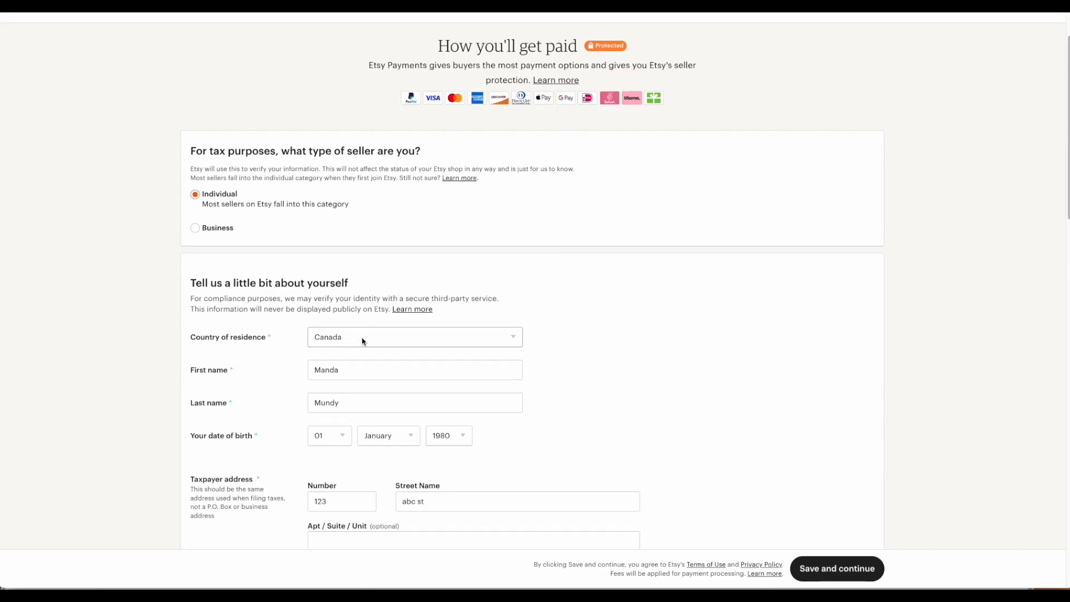
scroll(368, 362, "down", 10)
scroll(883, 270, "down", 7)
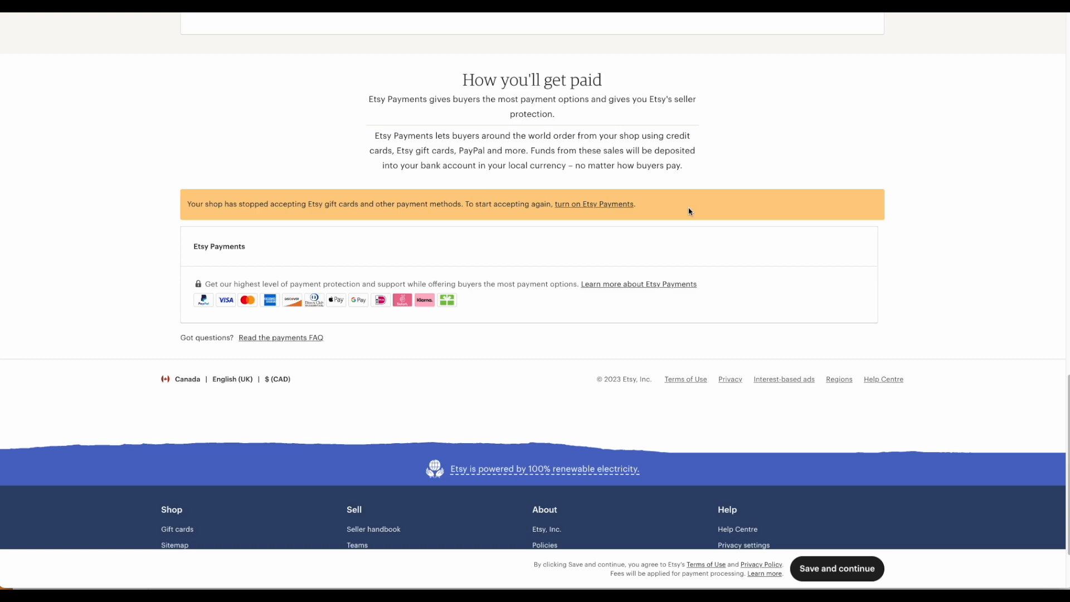
scroll(879, 301, "up", 7)
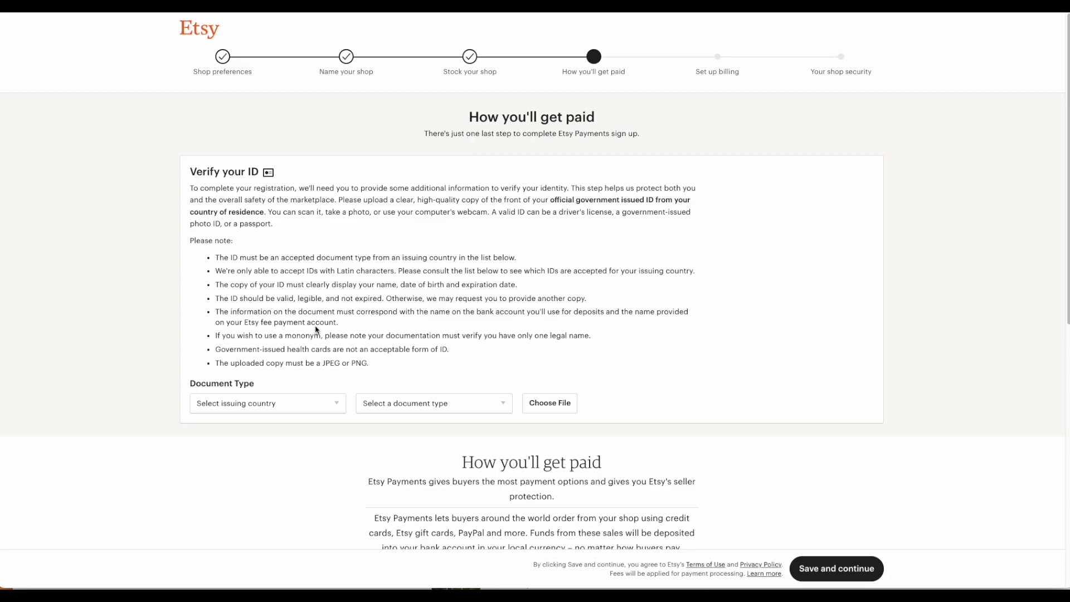
Step: Look through the issuing countries and document types accepted for ID verification without choosing any
left_click(310, 409)
left_click(399, 361)
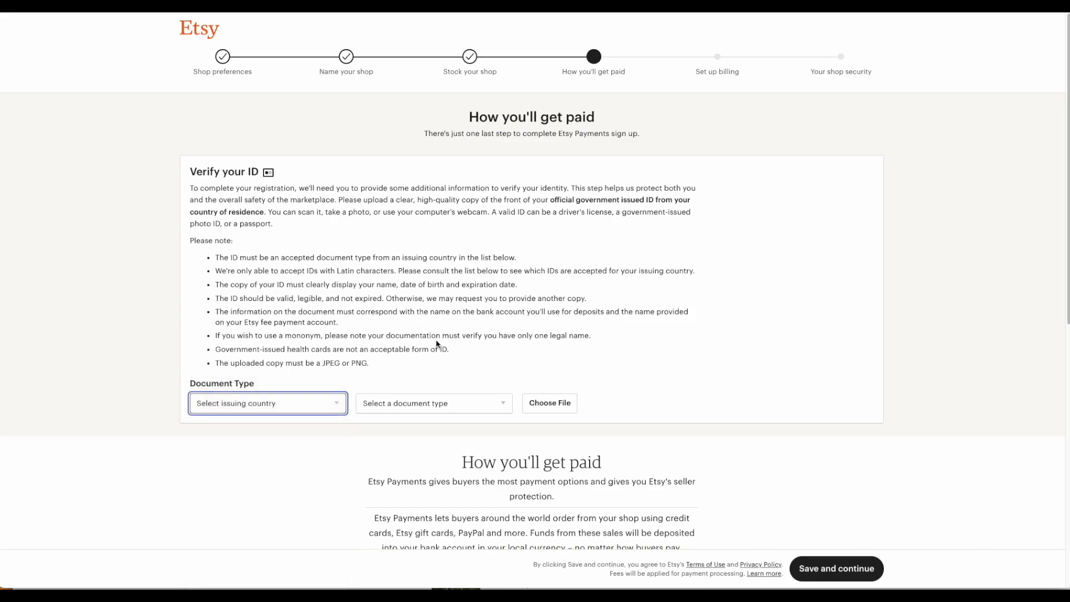
left_click(451, 409)
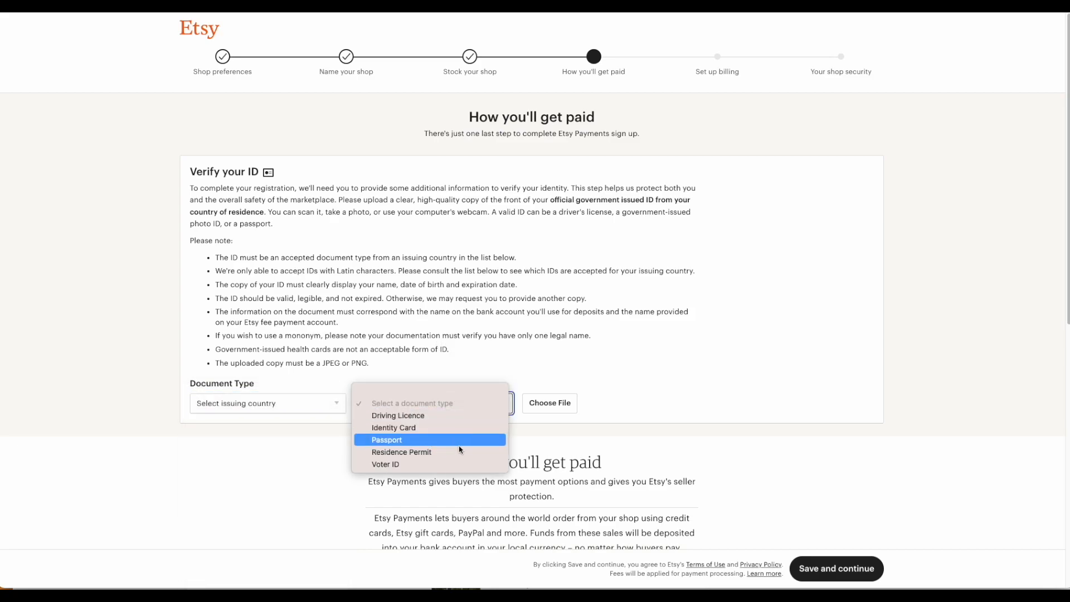
left_click(550, 346)
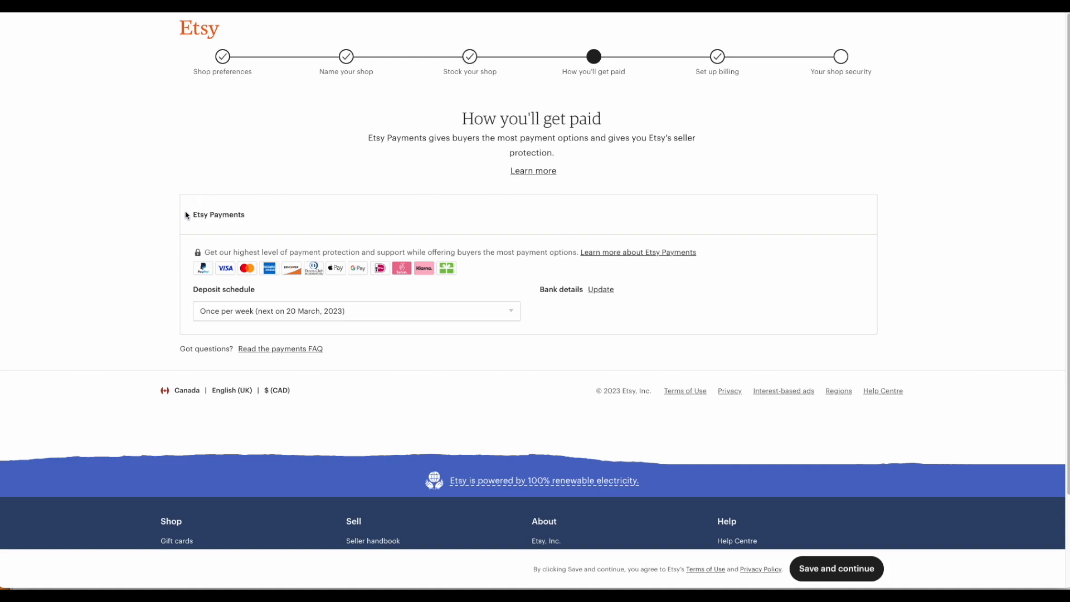
Step: Review the Etsy Payments section and its deposit schedule setting
left_click_drag(189, 213, 244, 217)
left_click(311, 219)
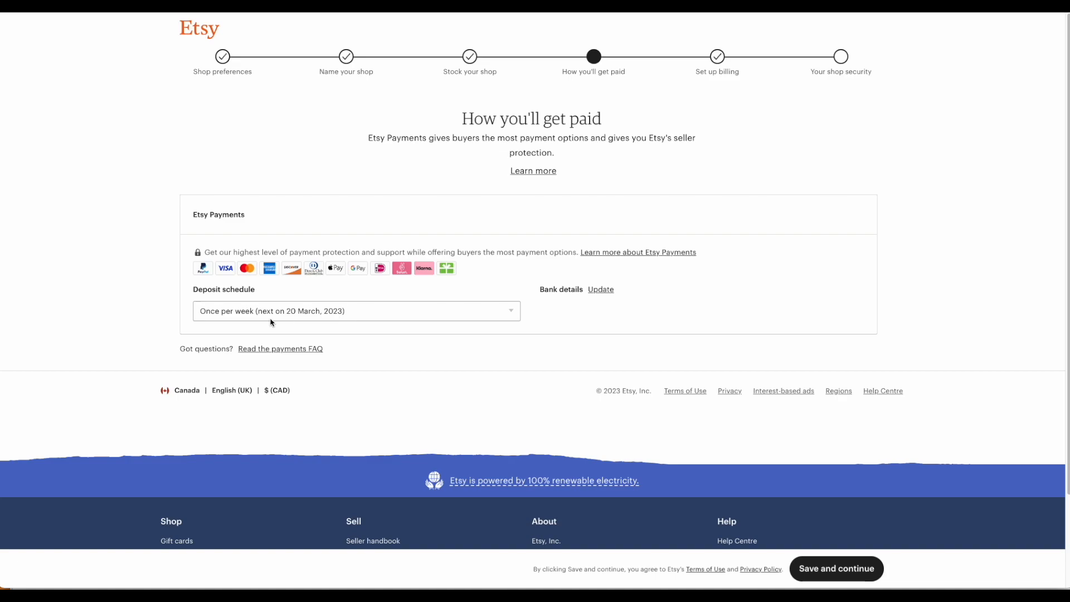
left_click(379, 315)
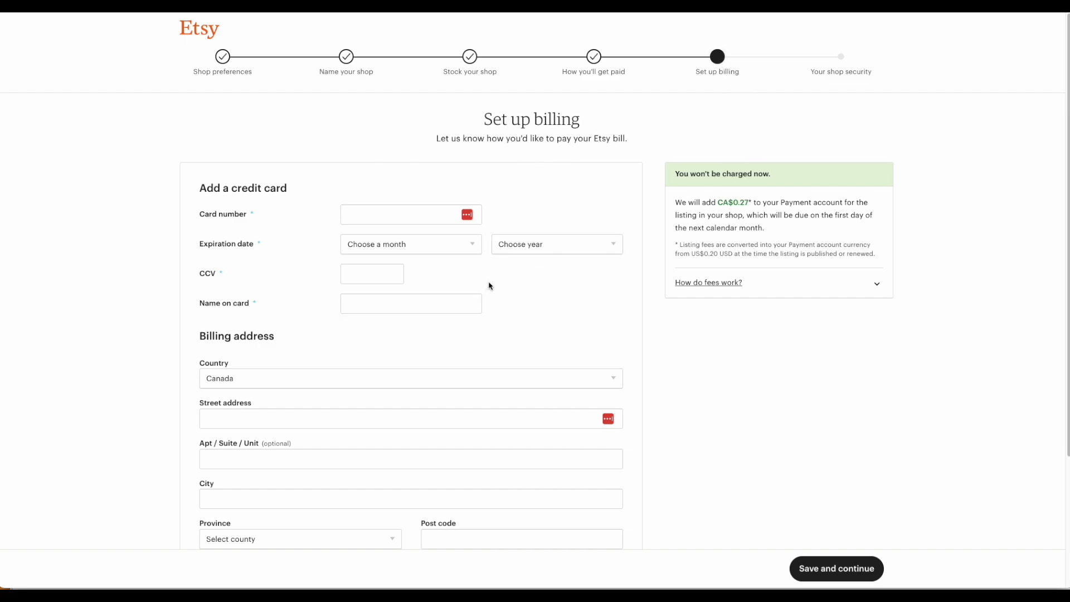
Step: Review the credit card, billing address and VAT ID fields and read the listing fee notice
scroll(295, 237, "down", 2)
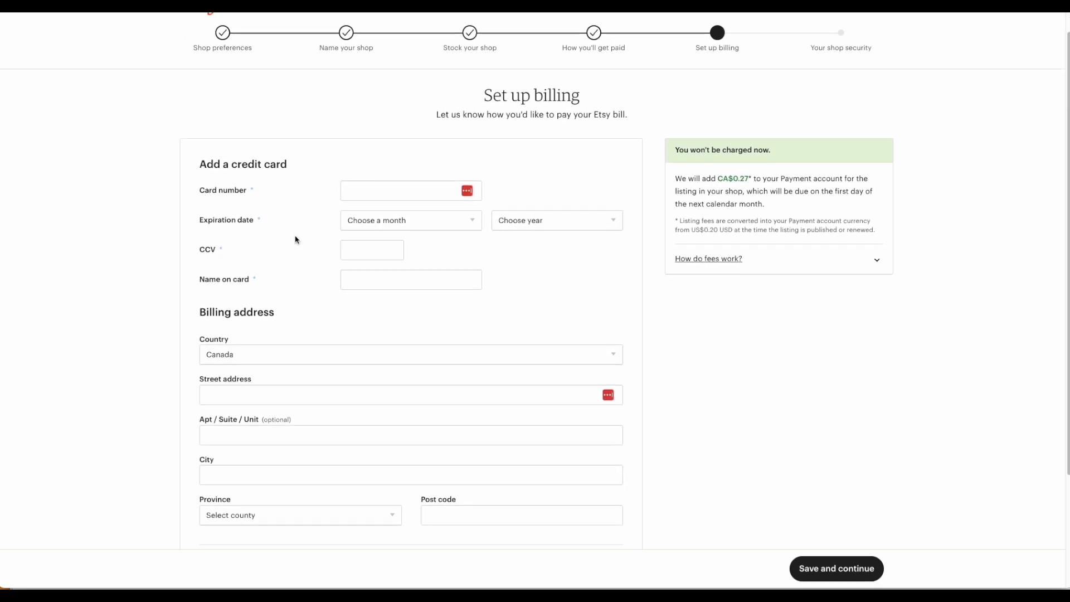
scroll(294, 242, "down", 3)
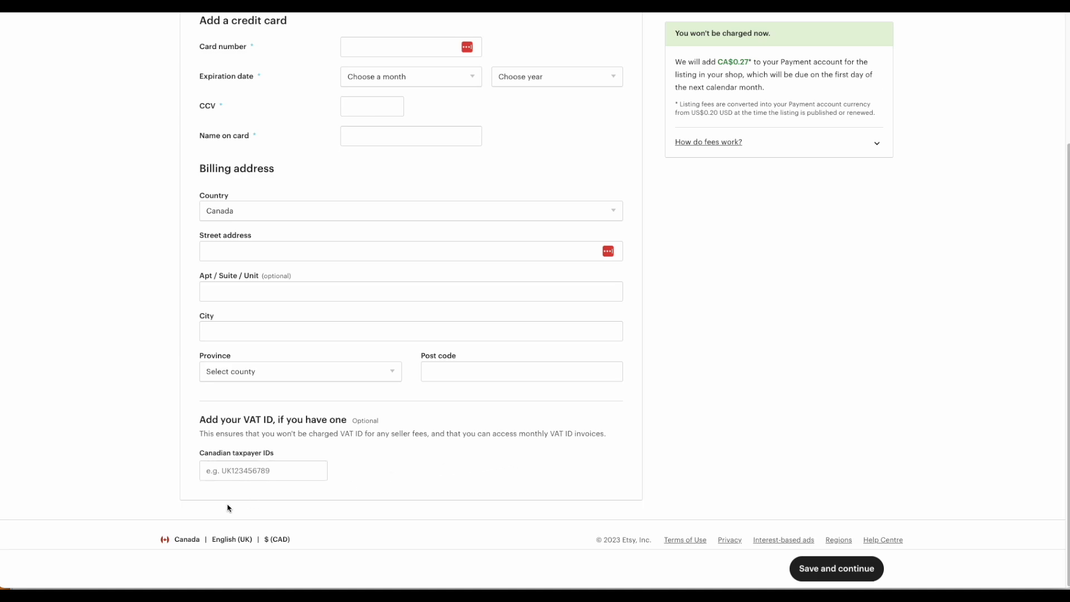
scroll(846, 351, "up", 3)
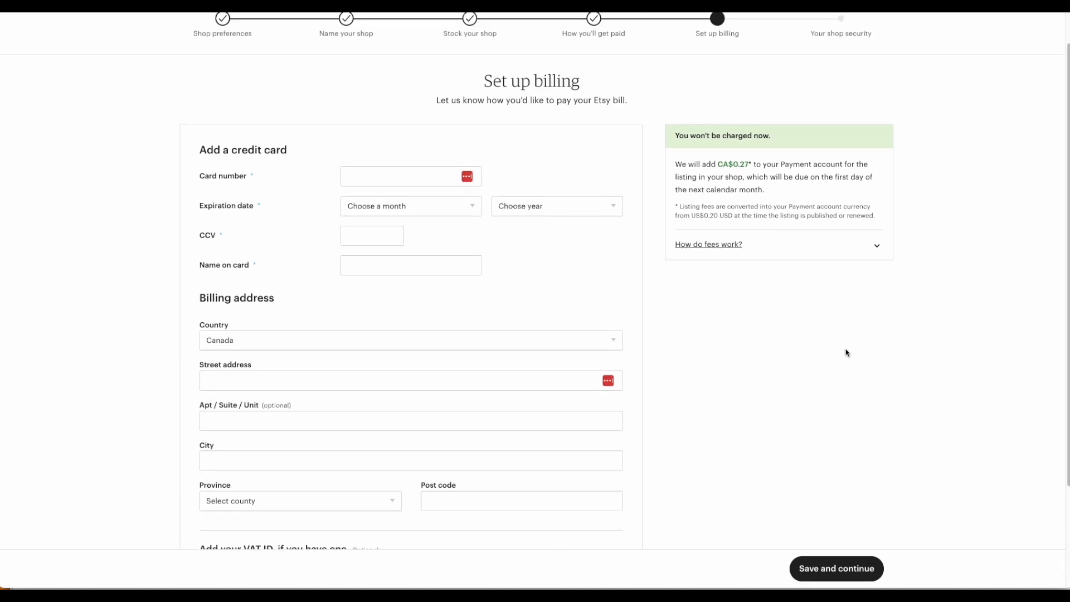
left_click_drag(672, 127, 802, 136)
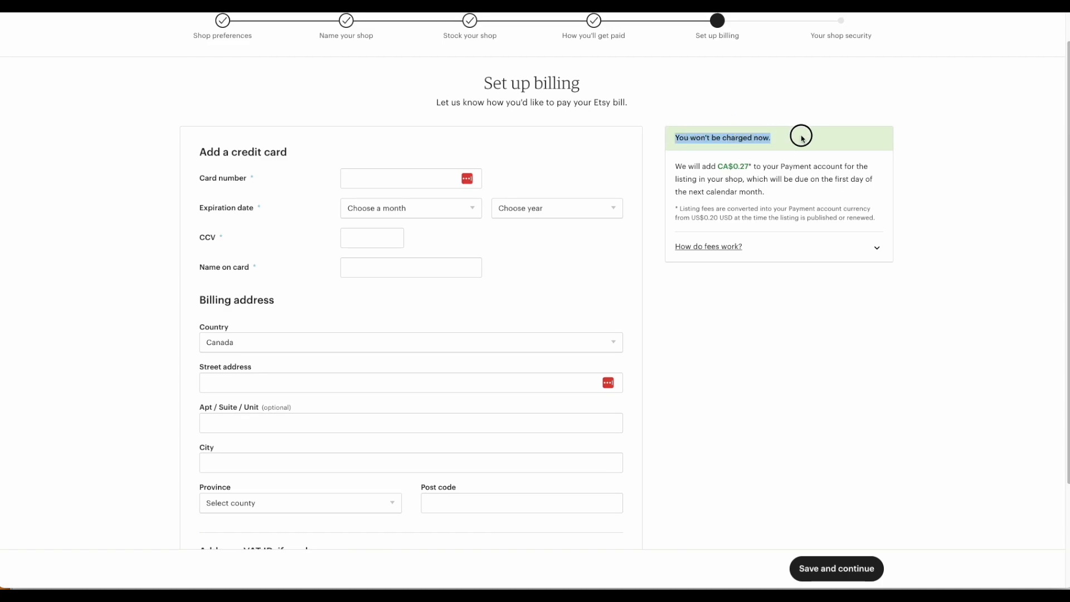
left_click(811, 185)
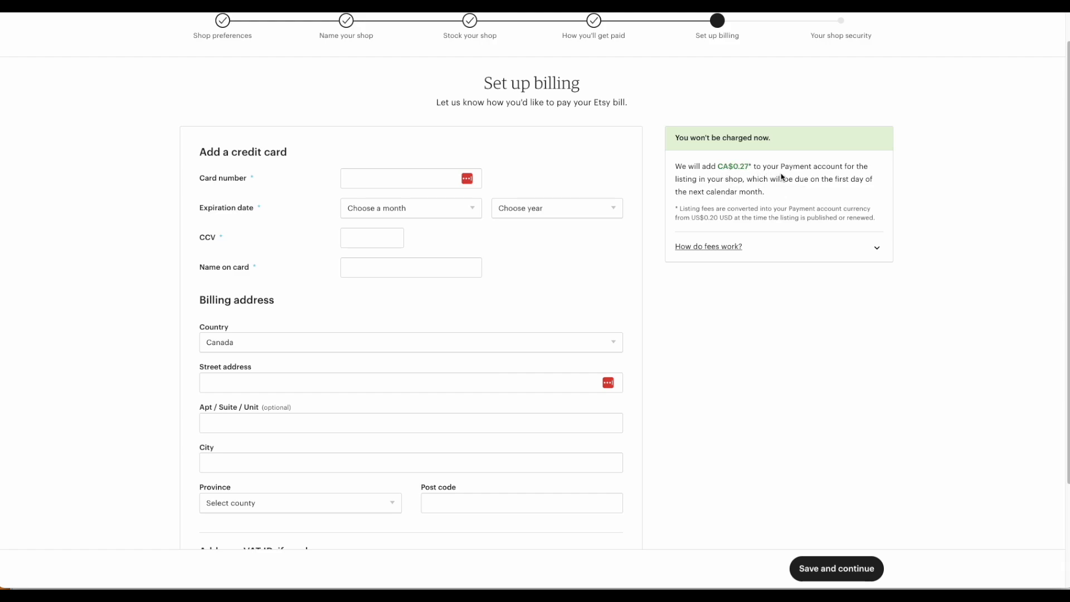
left_click_drag(708, 218, 719, 218)
left_click(797, 207)
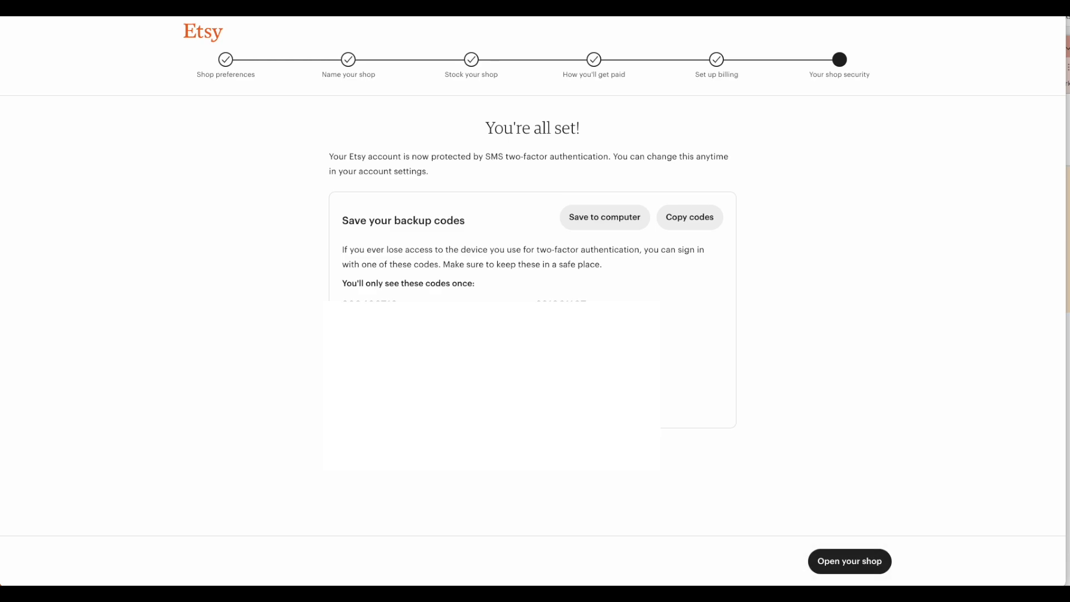
Step: Open the shop and work through the human check by selecting the squares with traffic lights
left_click(864, 571)
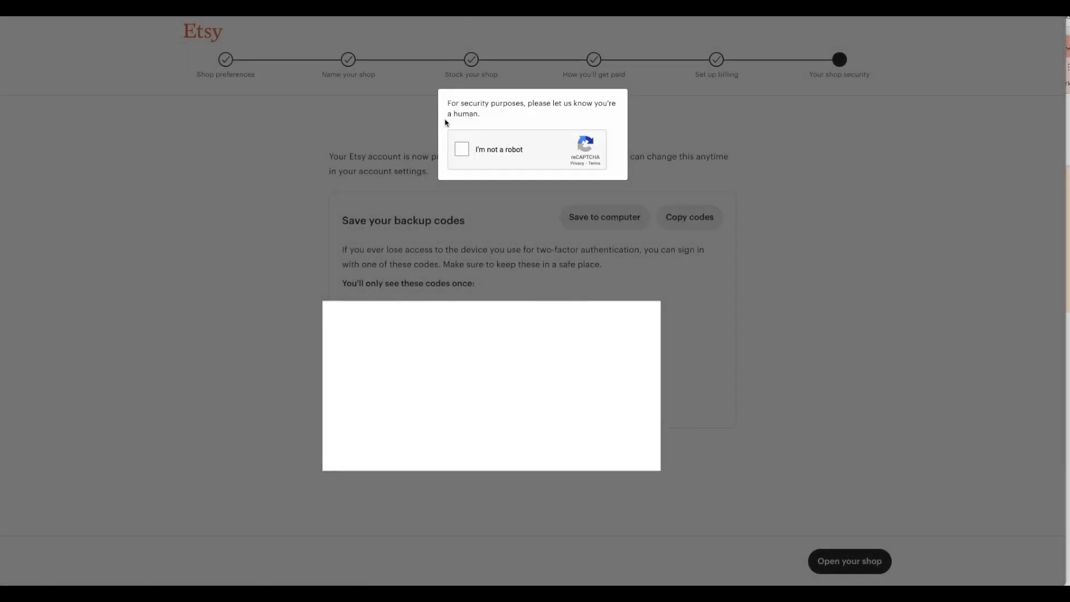
left_click(461, 149)
left_click(624, 105)
left_click(658, 105)
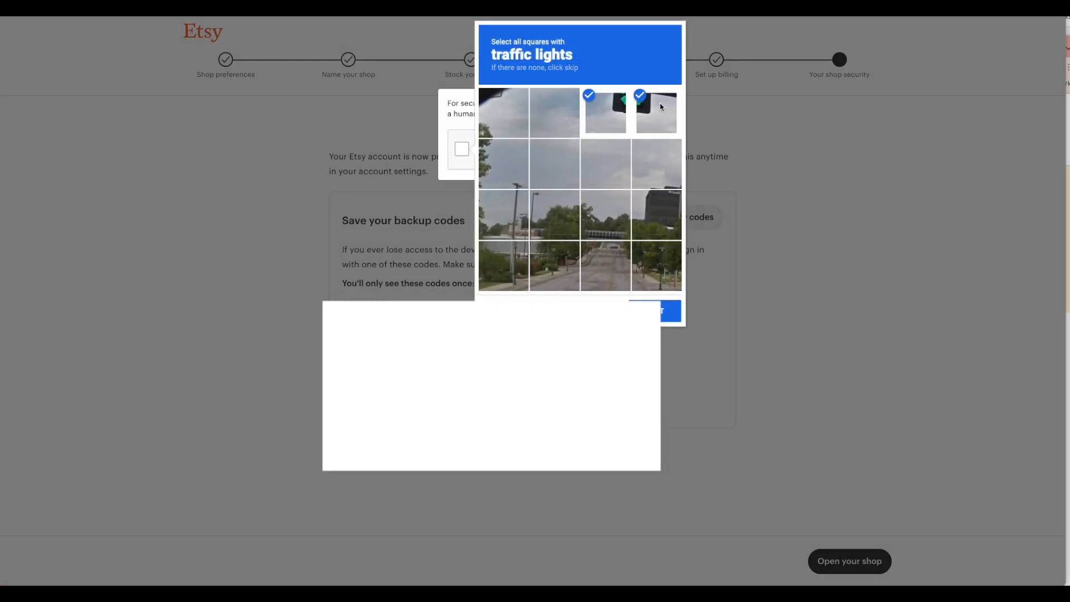
left_click(661, 311)
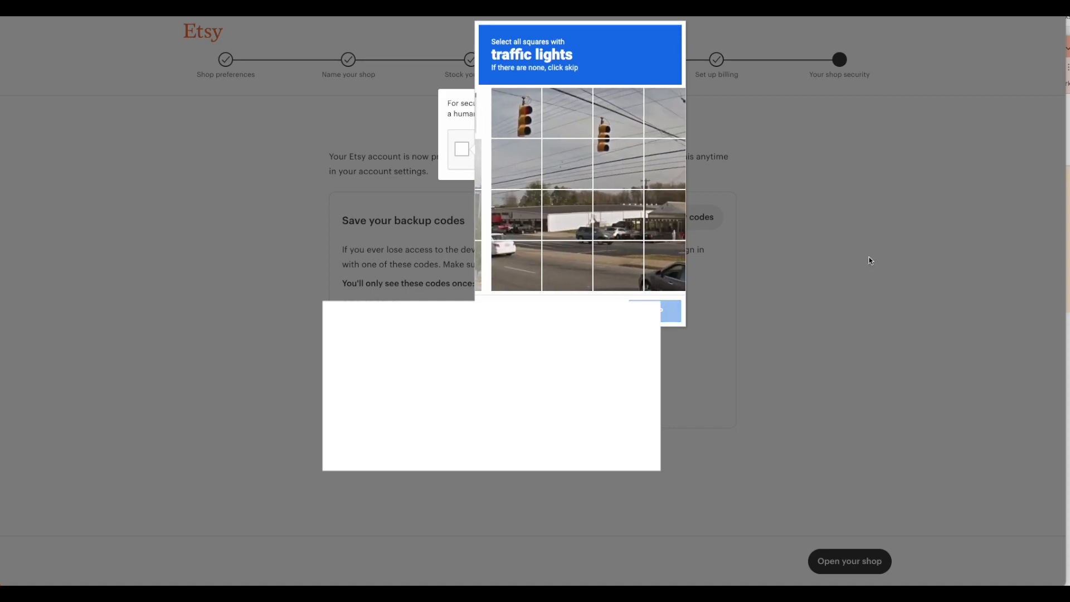
left_click(512, 116)
left_click(607, 123)
left_click(609, 144)
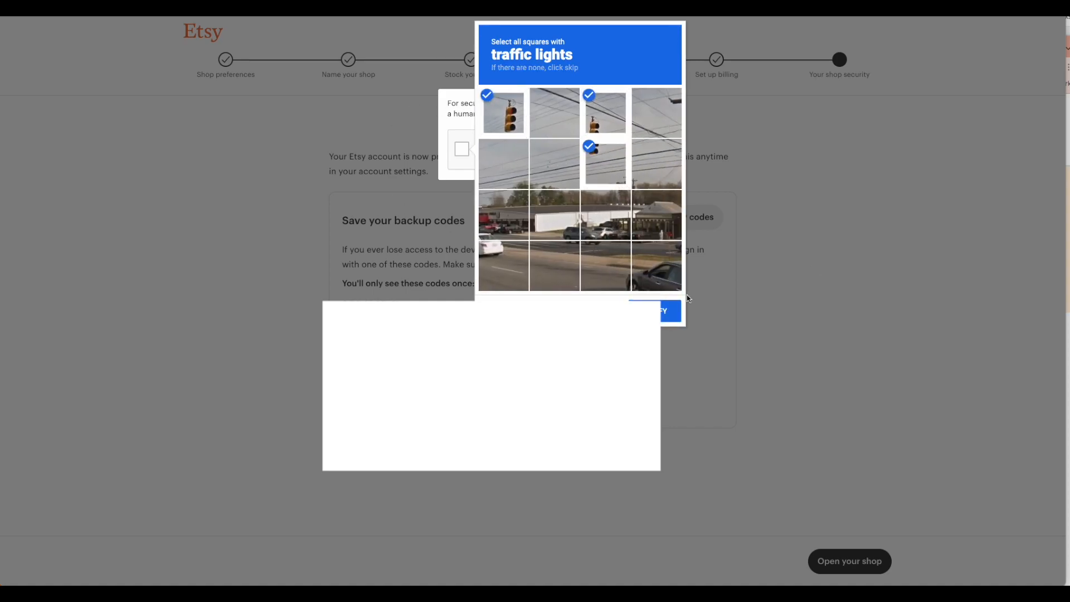